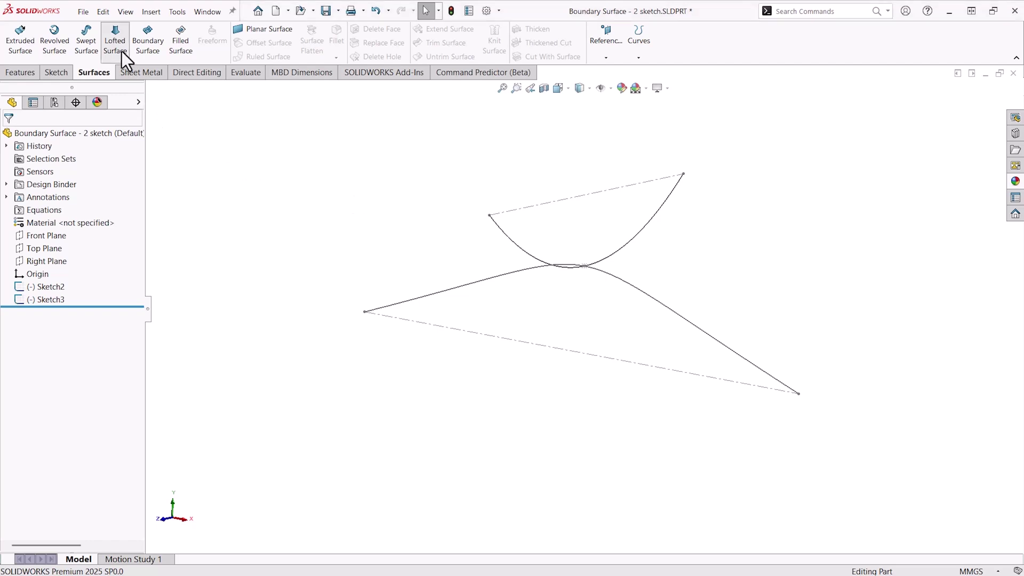
# - Try a lofted surface with Sketch2 as profile, then guide curve, and cancel it
pyautogui.click(121, 50)
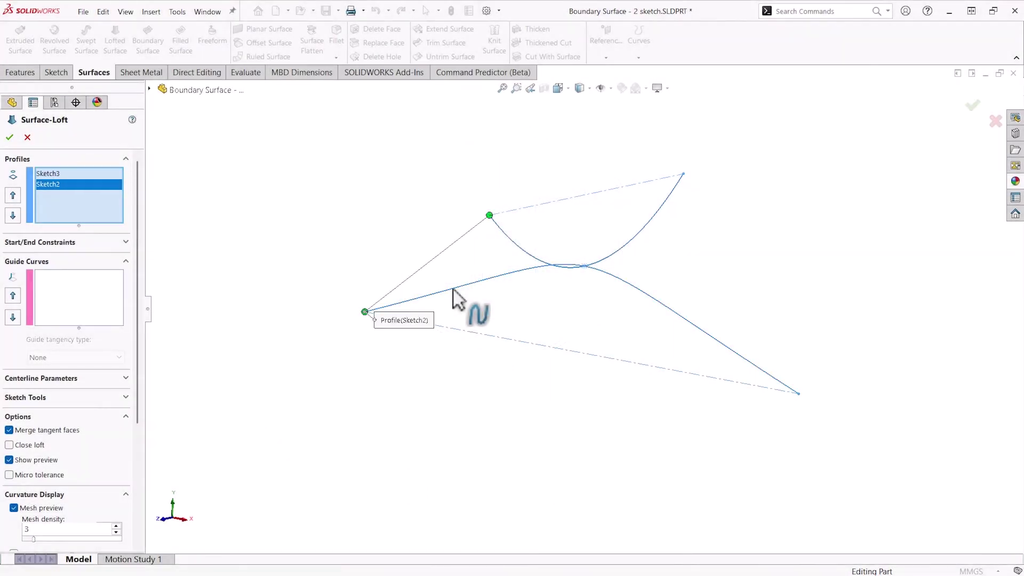
pyautogui.click(453, 290)
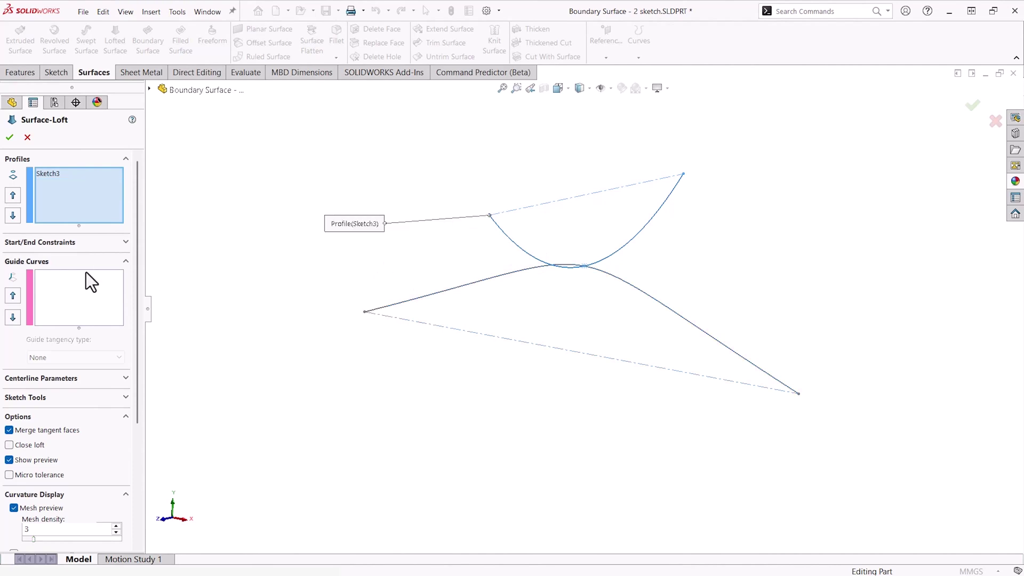
pyautogui.click(85, 277)
pyautogui.click(439, 292)
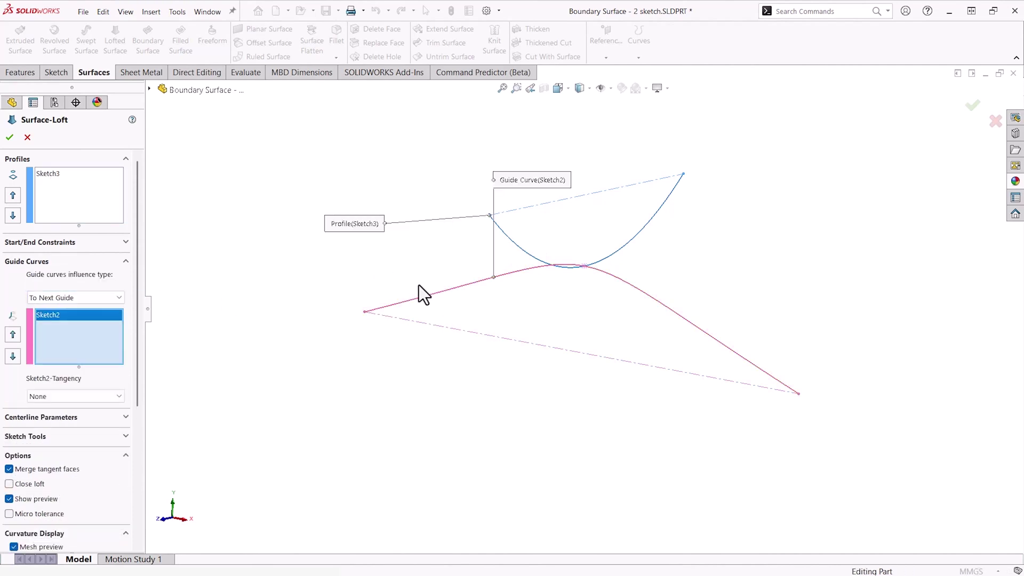
pyautogui.press('Escape')
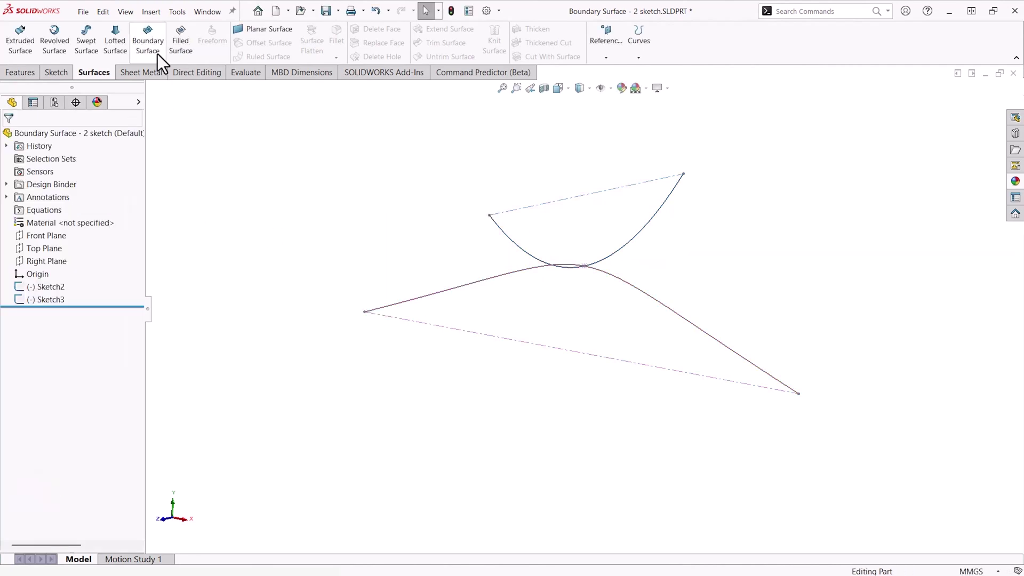
# - Start a boundary surface with Sketch3 in Direction 1 and Sketch2 in Direction 2
pyautogui.click(156, 52)
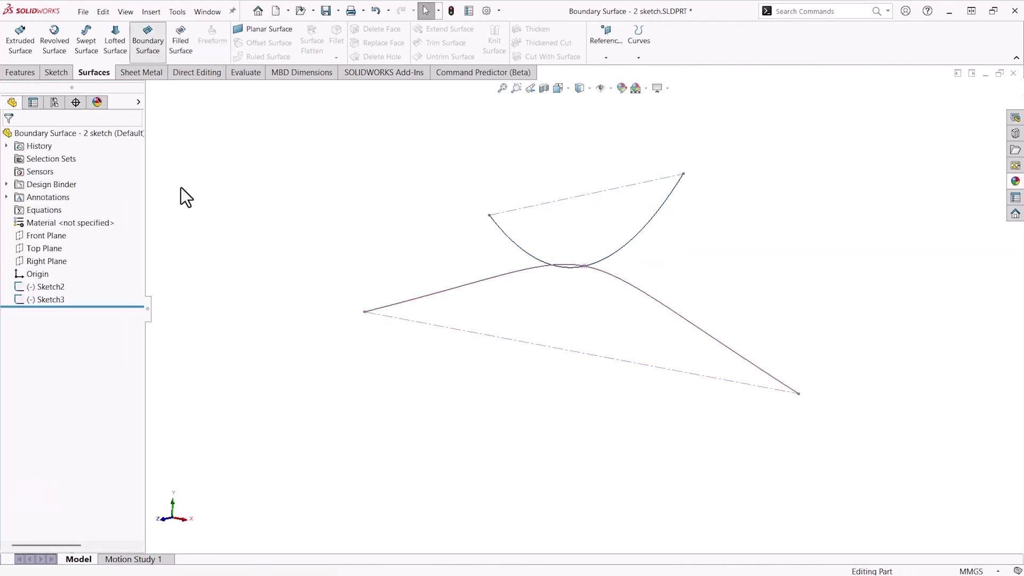
pyautogui.click(505, 241)
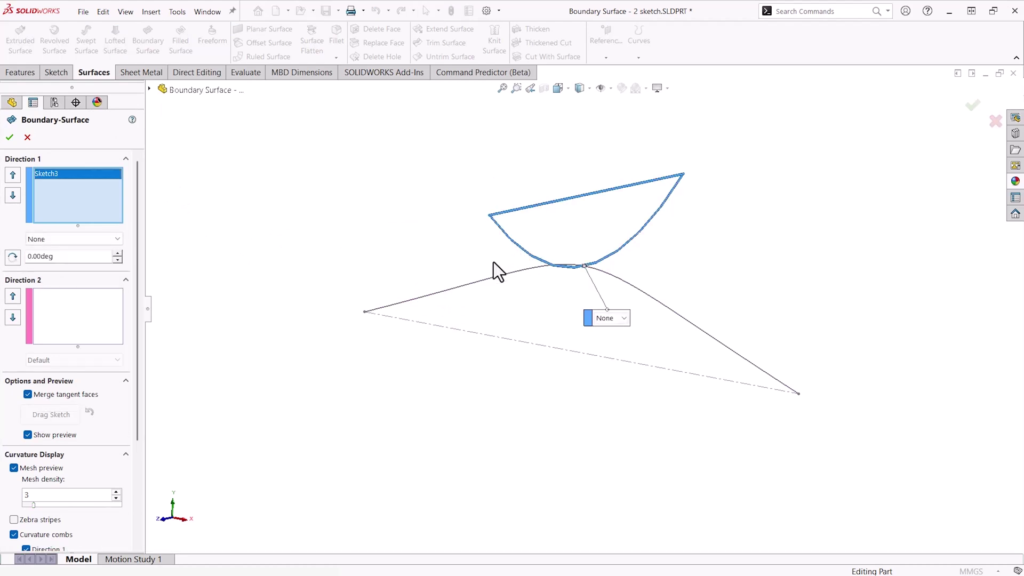
pyautogui.click(487, 280)
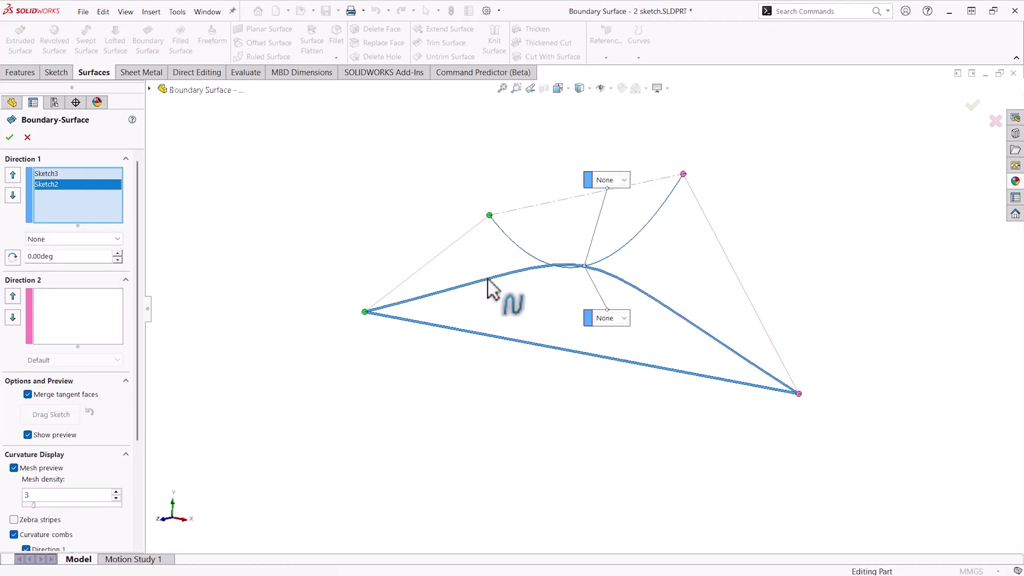
pyautogui.click(488, 279)
pyautogui.click(78, 319)
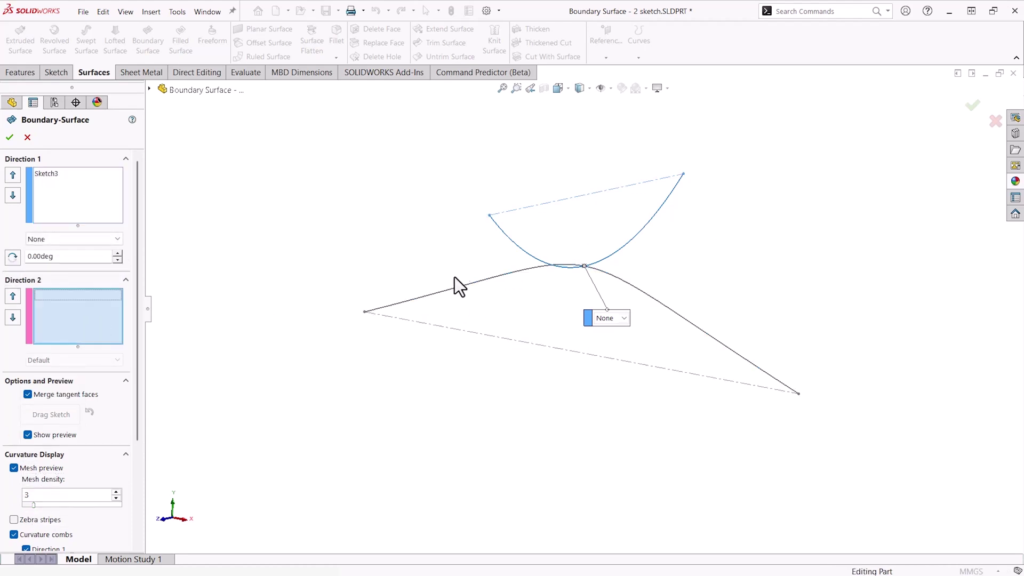
pyautogui.click(487, 291)
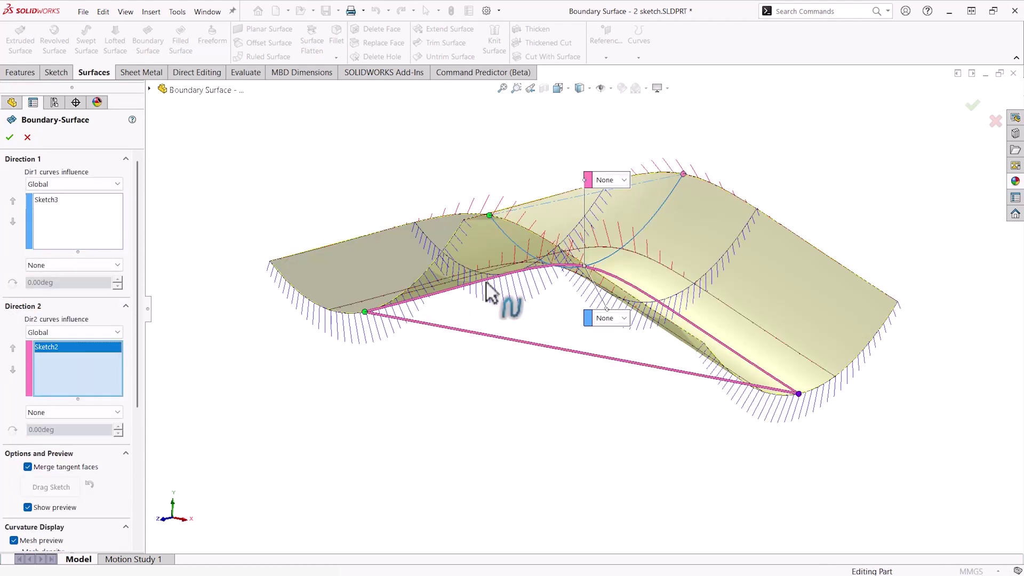
# - Leave the end condition at None and accept the boundary surface
pyautogui.moveTo(468, 376); pyautogui.dragTo(447, 399, button='middle')
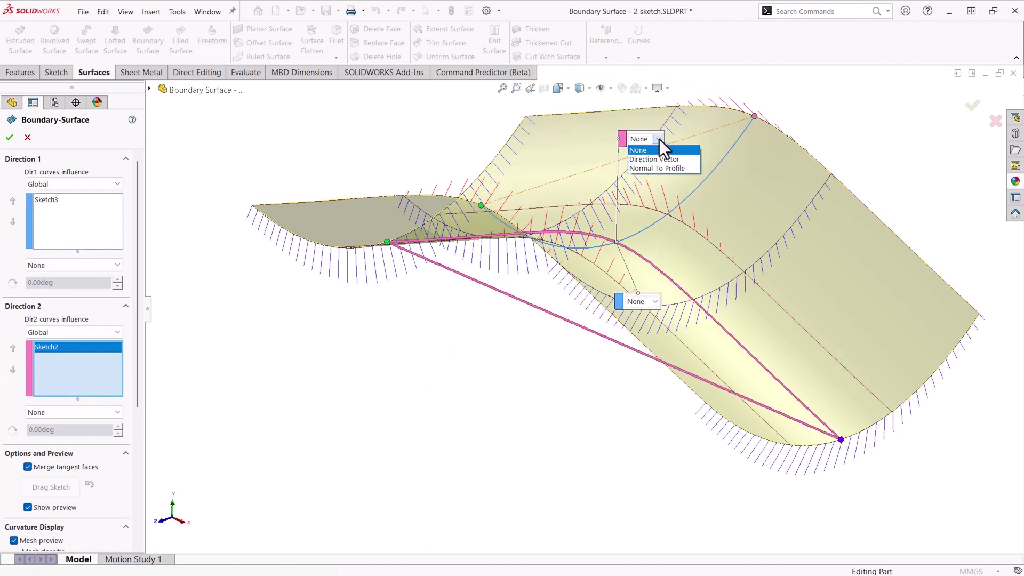
pyautogui.click(659, 139)
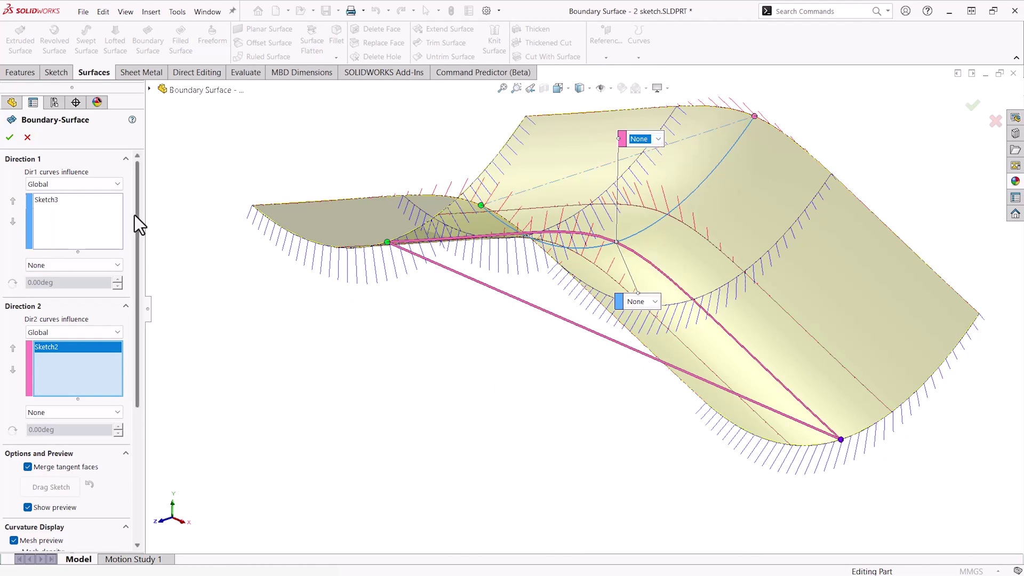
pyautogui.scroll(-3, 133, 235)
pyautogui.scroll(-2, 127, 309)
pyautogui.scroll(-2, 126, 359)
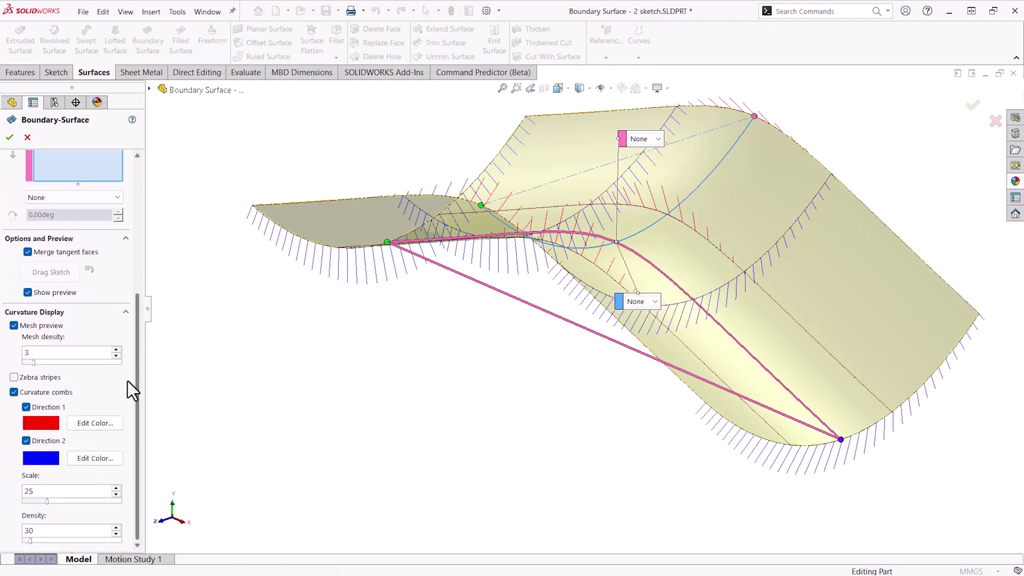
pyautogui.scroll(5, 127, 381)
pyautogui.scroll(2, 139, 244)
pyautogui.click(9, 138)
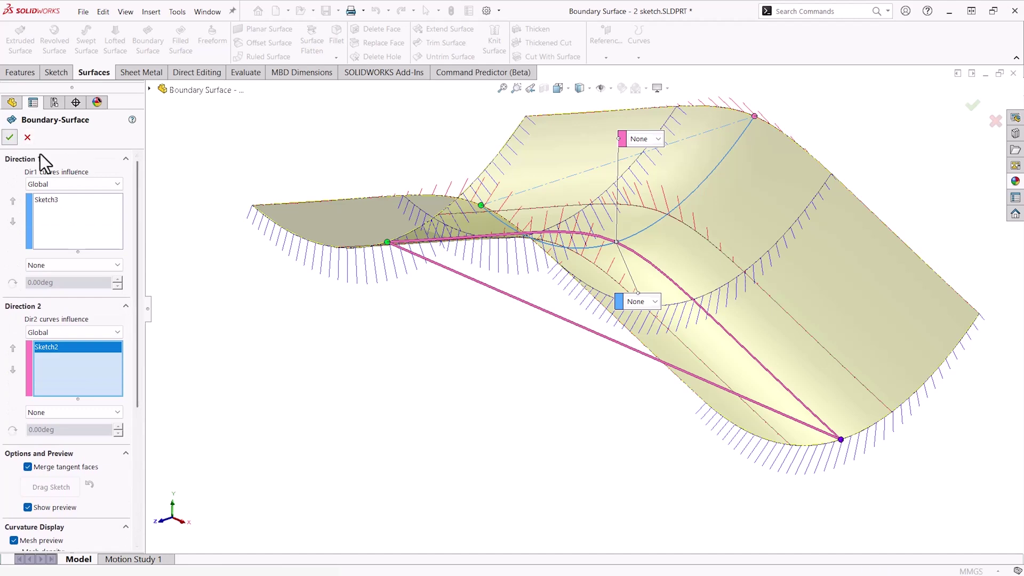
# - Show the hidden Surface-Loft1 body from the Surface Bodies folder and inspect it
pyautogui.moveTo(412, 341)
pyautogui.mouseDown(button='middle')
pyautogui.moveTo(353, 332)
pyautogui.moveTo(393, 297)
pyautogui.moveTo(473, 318)
pyautogui.moveTo(471, 352)
pyautogui.moveTo(401, 301)
pyautogui.moveTo(405, 345)
pyautogui.mouseUp(button='middle')
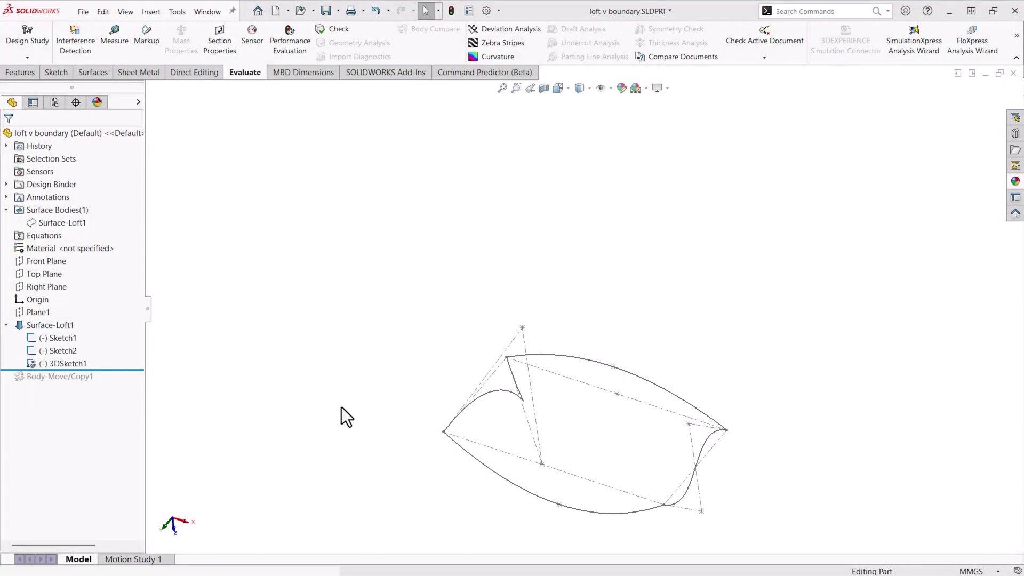
pyautogui.moveTo(373, 408)
pyautogui.mouseDown(button='middle')
pyautogui.moveTo(382, 343)
pyautogui.moveTo(318, 343)
pyautogui.moveTo(379, 345)
pyautogui.moveTo(389, 483)
pyautogui.moveTo(384, 361)
pyautogui.moveTo(376, 374)
pyautogui.moveTo(430, 427)
pyautogui.moveTo(439, 368)
pyautogui.moveTo(432, 389)
pyautogui.moveTo(405, 393)
pyautogui.moveTo(448, 421)
pyautogui.moveTo(435, 429)
pyautogui.mouseUp(button='middle')
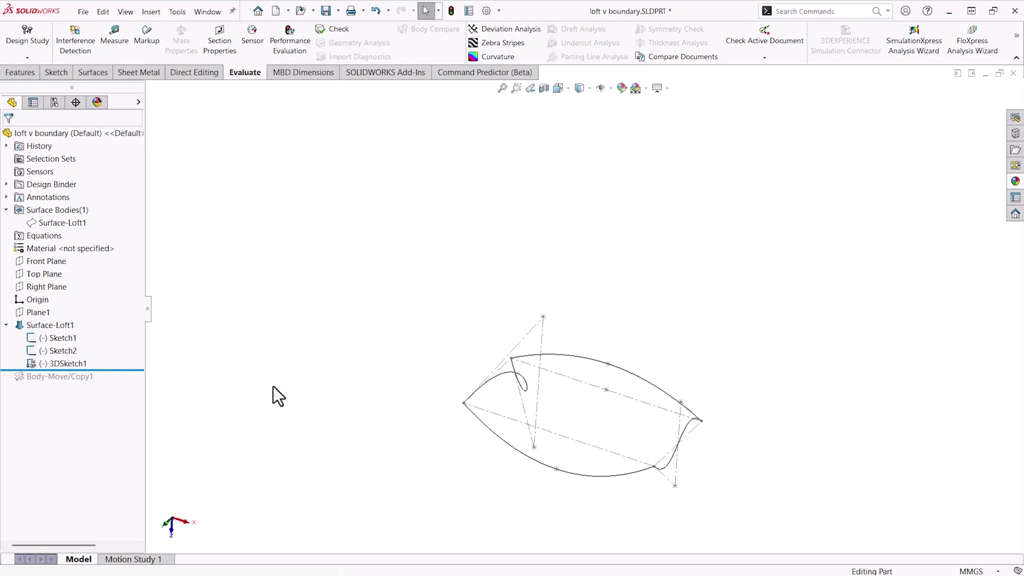
pyautogui.click(69, 221)
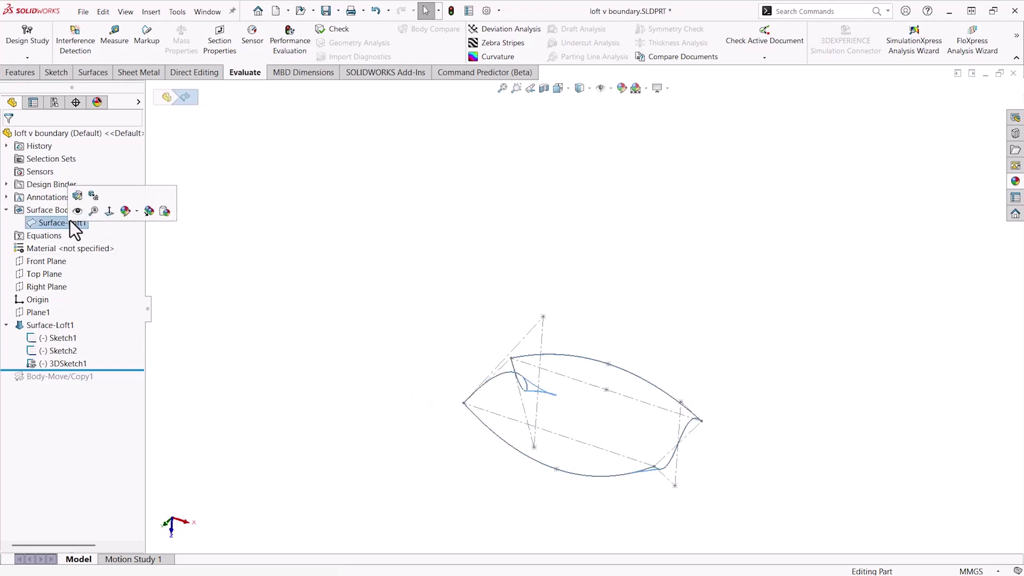
pyautogui.click(73, 198)
pyautogui.moveTo(319, 350)
pyautogui.mouseDown(button='middle')
pyautogui.moveTo(265, 423)
pyautogui.moveTo(319, 374)
pyautogui.moveTo(276, 382)
pyautogui.moveTo(308, 361)
pyautogui.moveTo(306, 384)
pyautogui.moveTo(313, 362)
pyautogui.mouseUp(button='middle')
# - Reopen Surface-Loft1 for editing with the mesh and curvature comb previews off
pyautogui.click(23, 331)
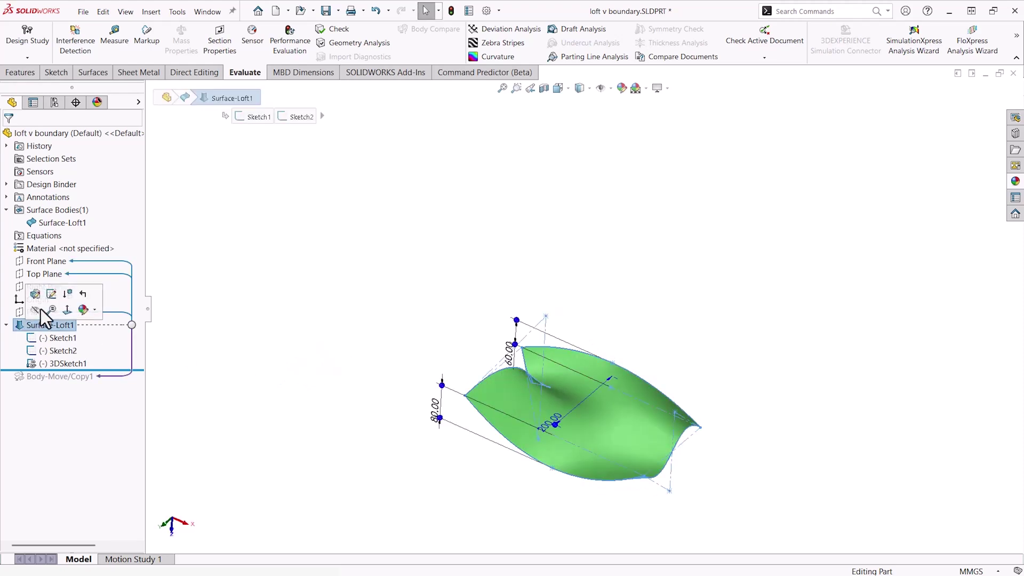
pyautogui.click(33, 292)
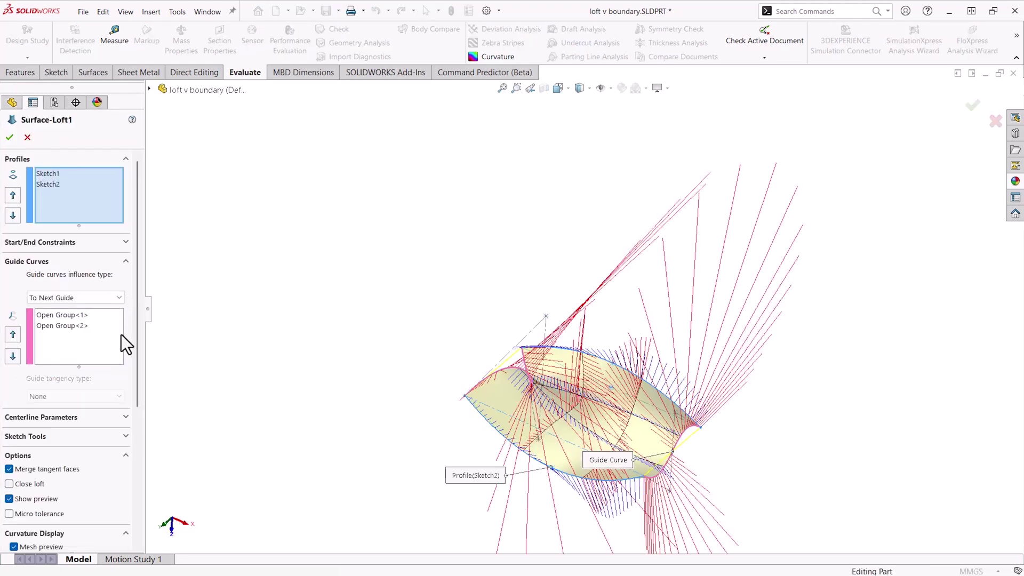
pyautogui.scroll(-5, 141, 397)
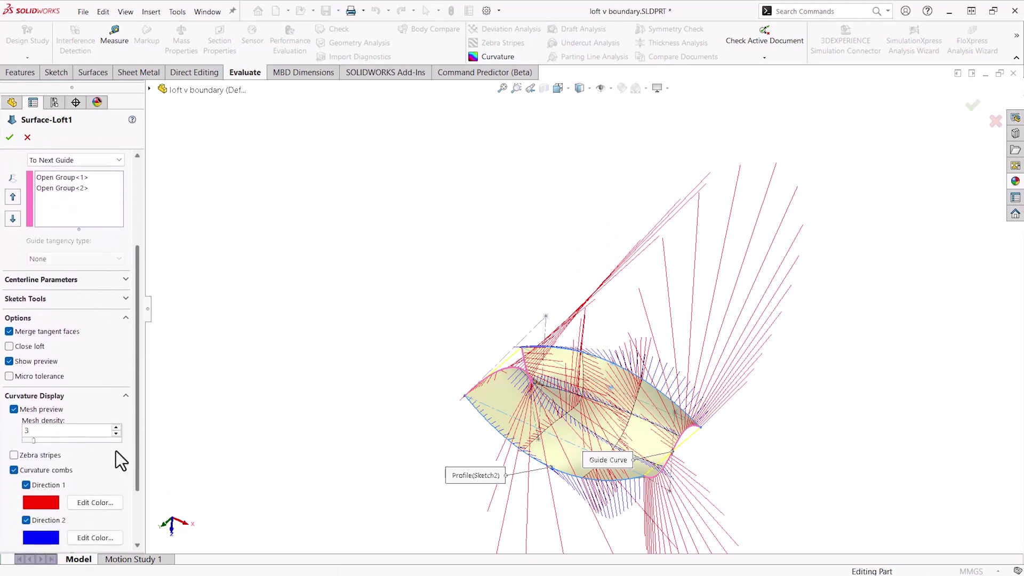
pyautogui.click(14, 410)
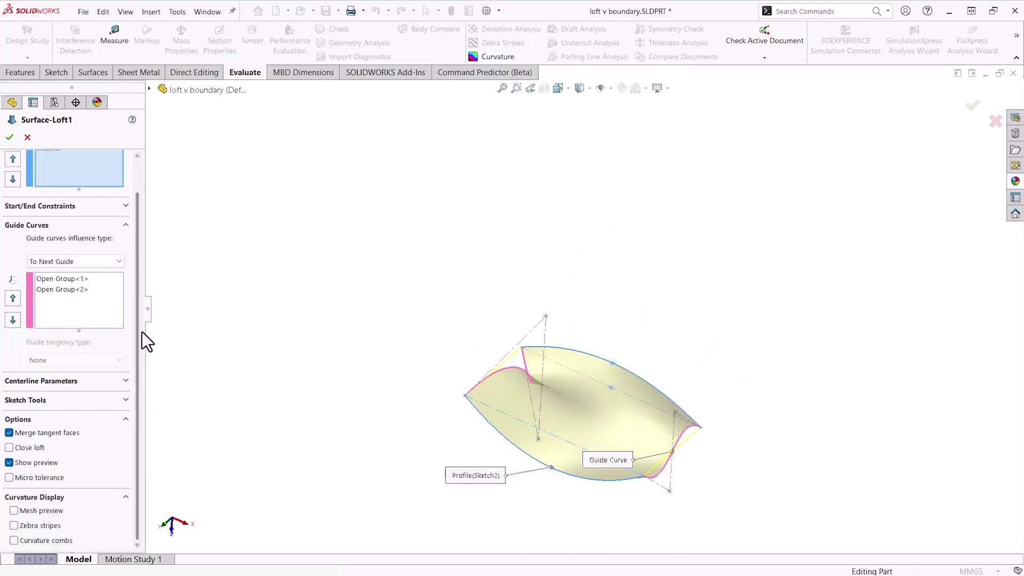
pyautogui.scroll(2, 136, 234)
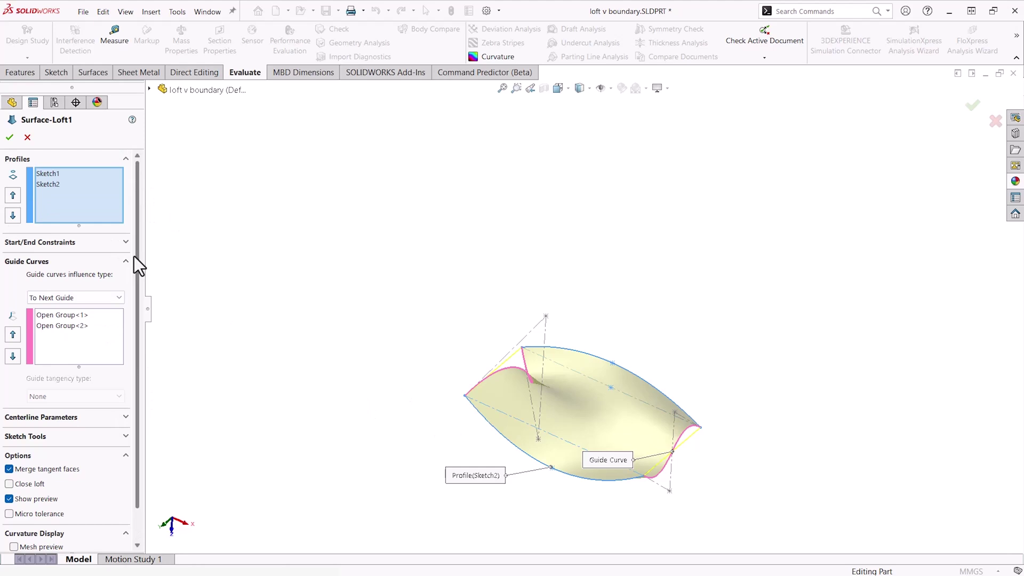
# - Keep the loft's start and end constraints at None
pyautogui.click(49, 243)
pyautogui.click(94, 272)
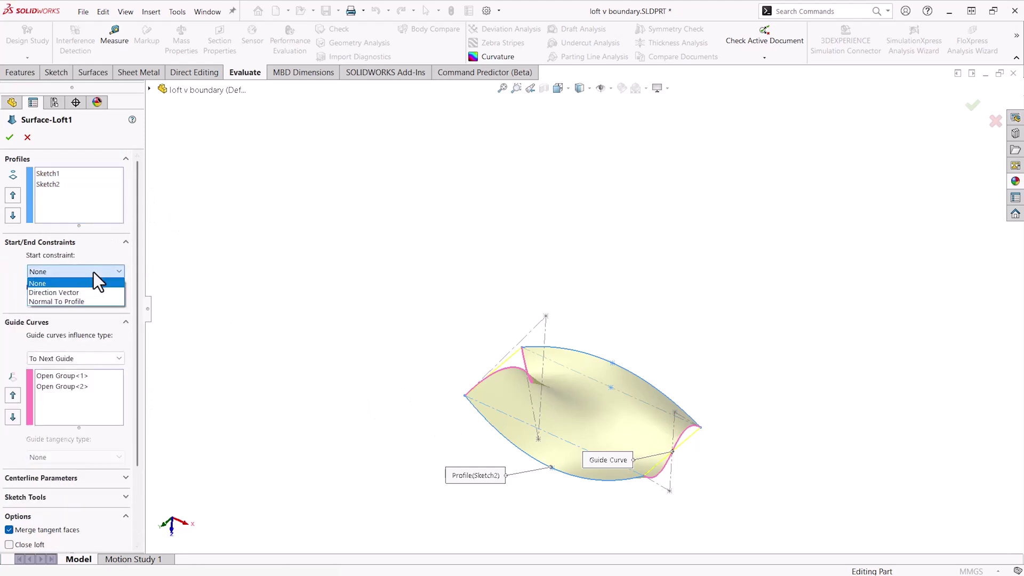
pyautogui.click(97, 281)
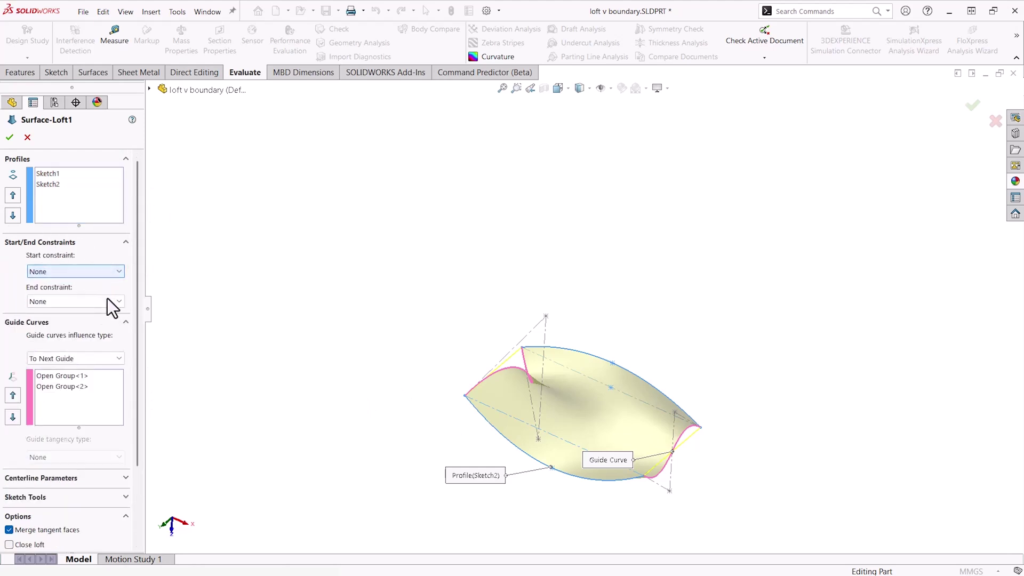
pyautogui.click(107, 301)
pyautogui.click(101, 310)
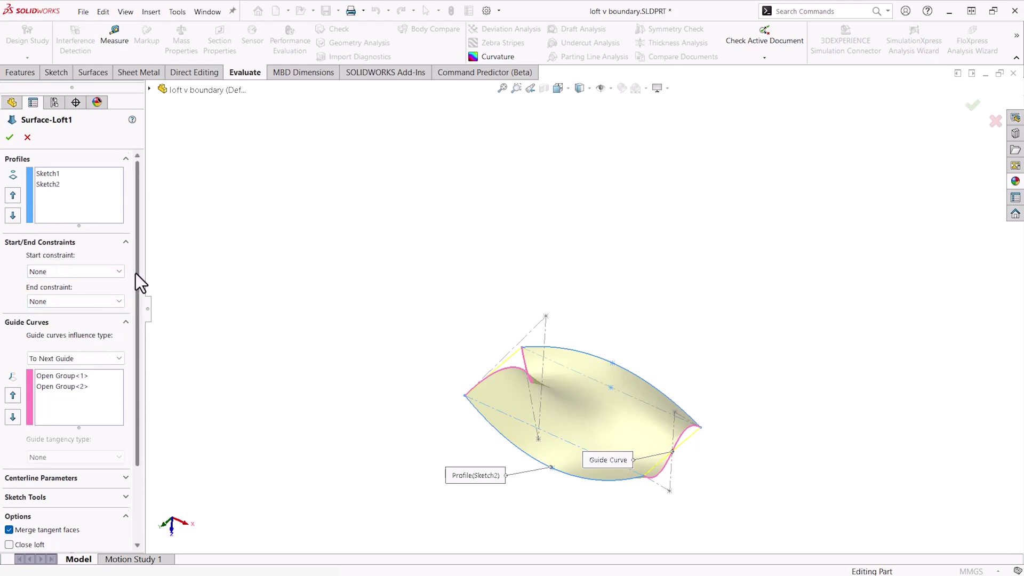
pyautogui.moveTo(135, 273); pyautogui.dragTo(133, 337)
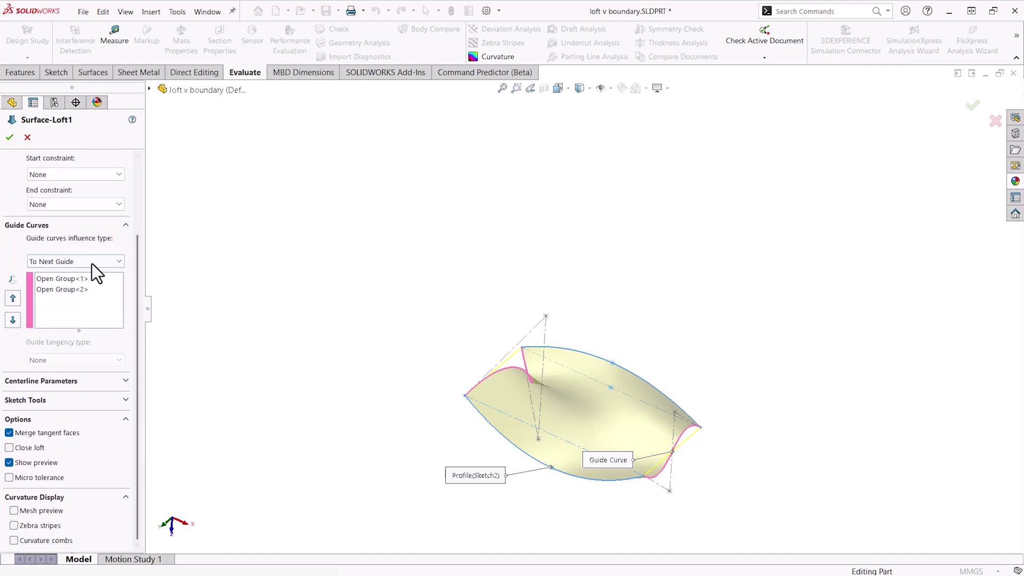
# - Keep guide influence To Next Guide and guide tangency None, then accept the loft
pyautogui.click(92, 263)
pyautogui.click(92, 264)
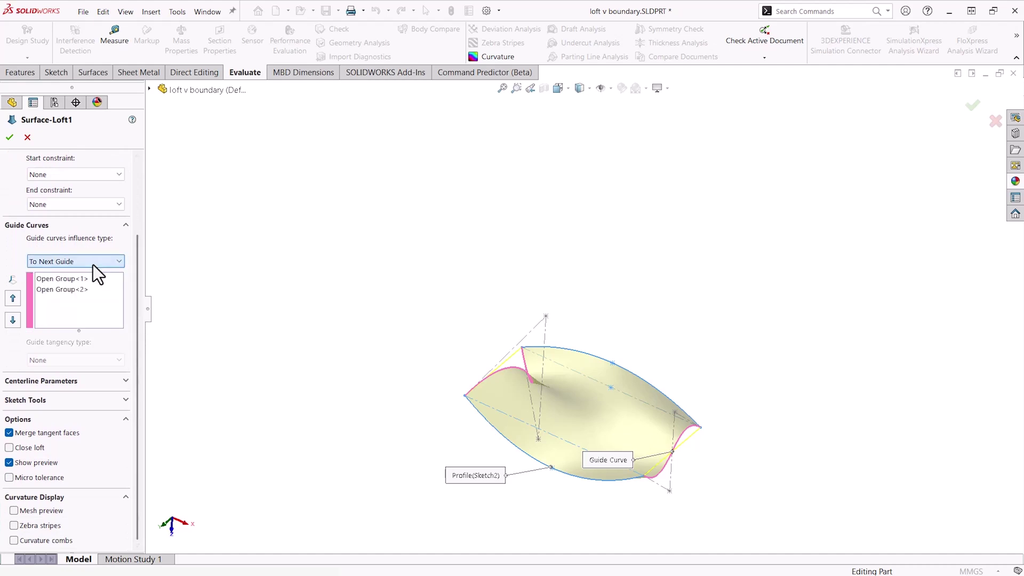
pyautogui.click(69, 281)
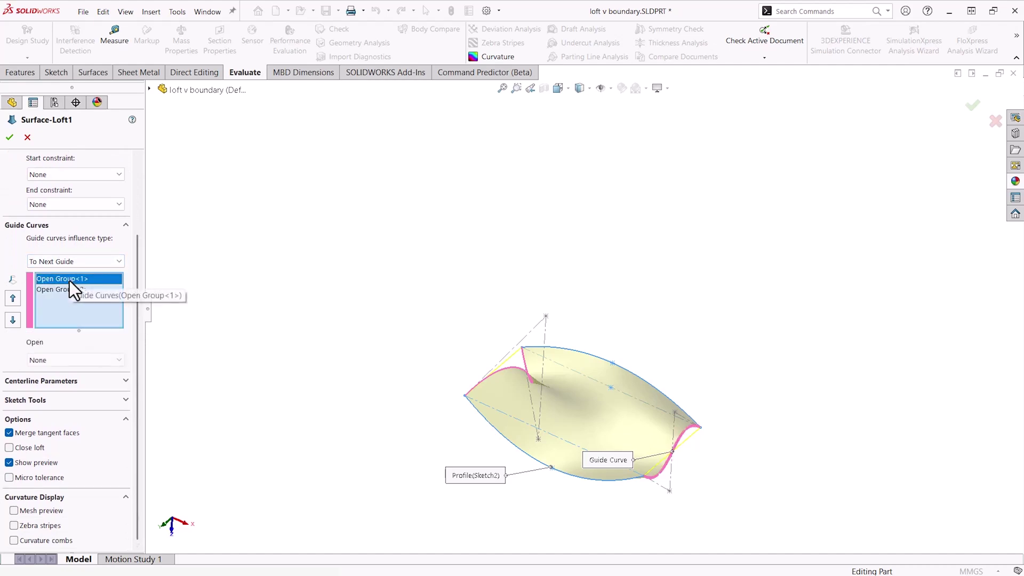
pyautogui.click(92, 363)
pyautogui.click(93, 362)
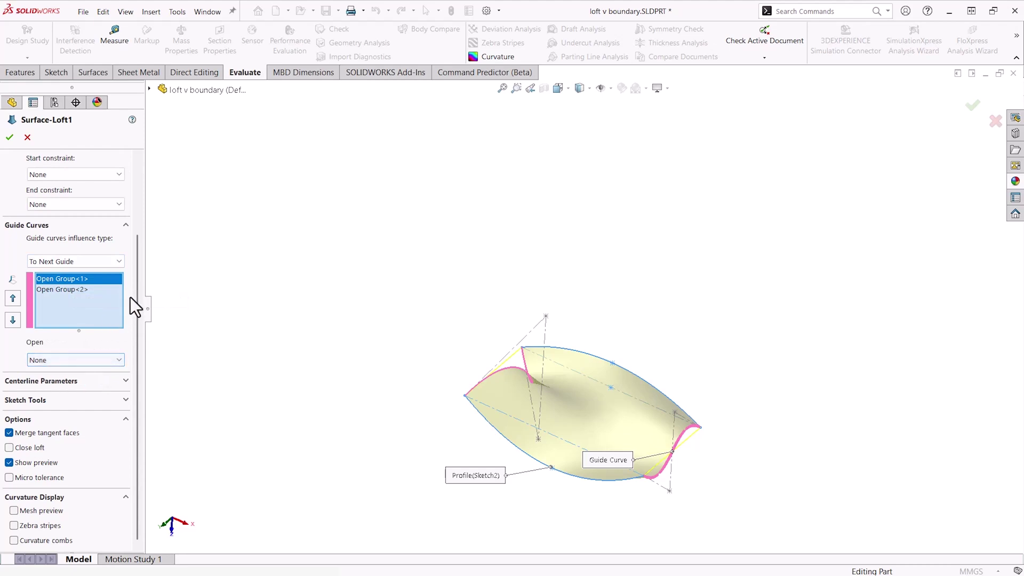
pyautogui.moveTo(136, 384)
pyautogui.click(10, 138)
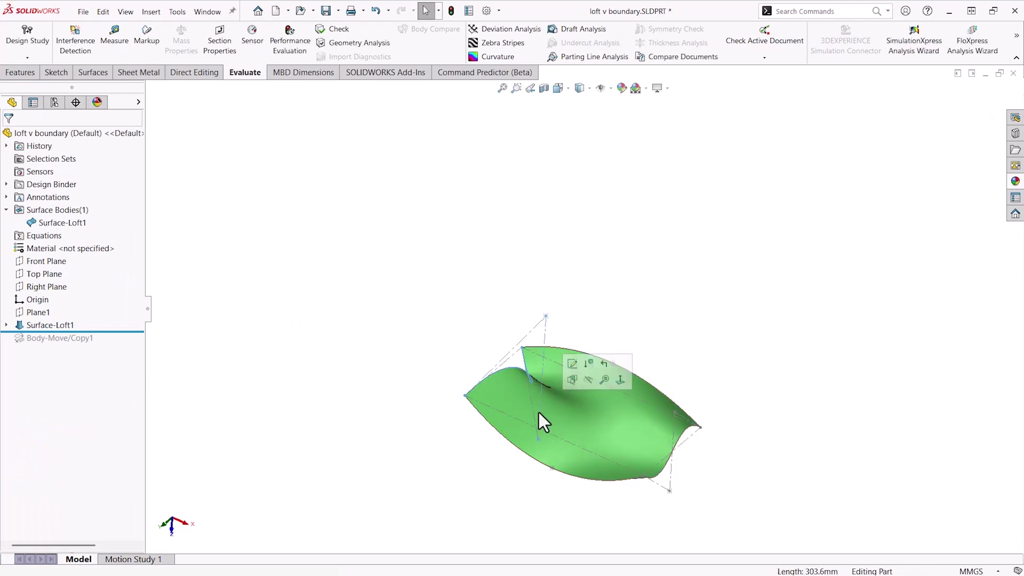
# - Hide Surface-Loft1 and start a boundary surface through the lower and upper sketch curves
pyautogui.press('Tab')
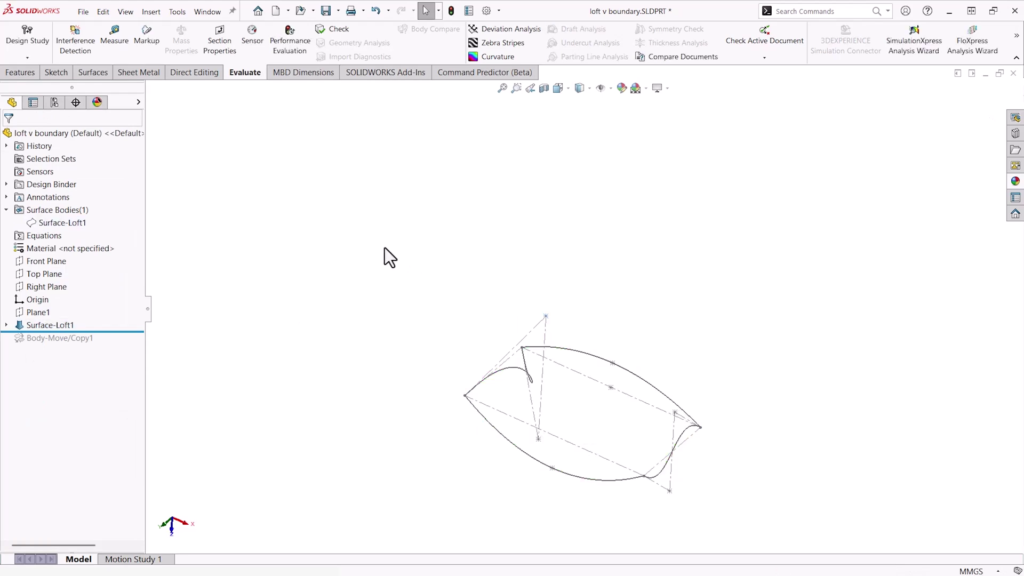
pyautogui.click(95, 74)
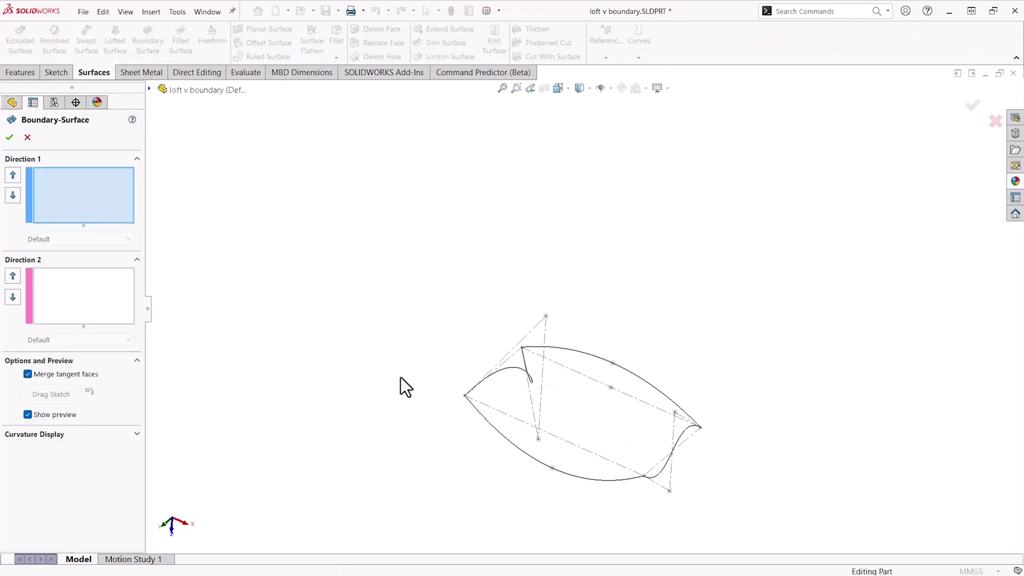
pyautogui.click(516, 447)
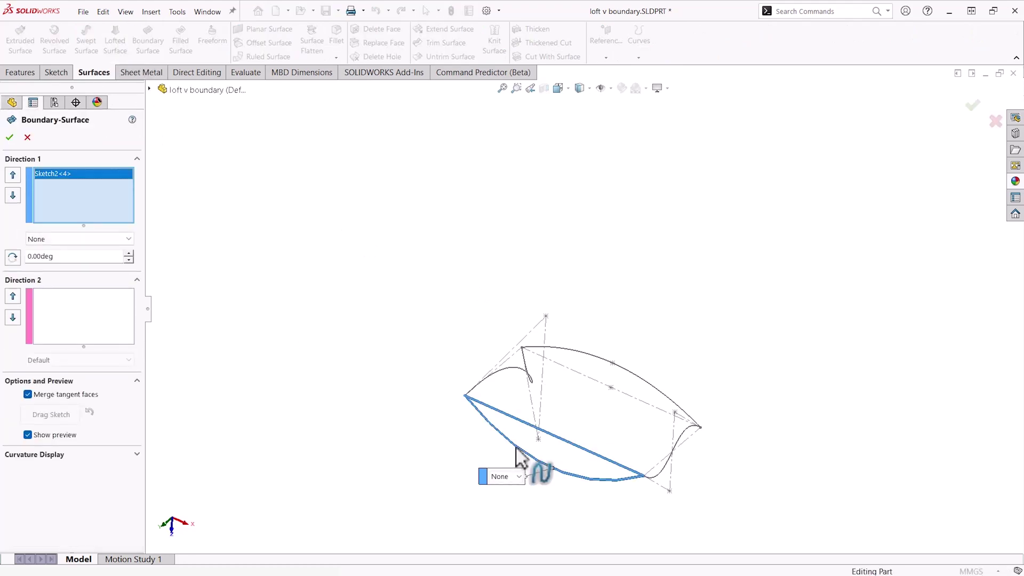
pyautogui.click(622, 368)
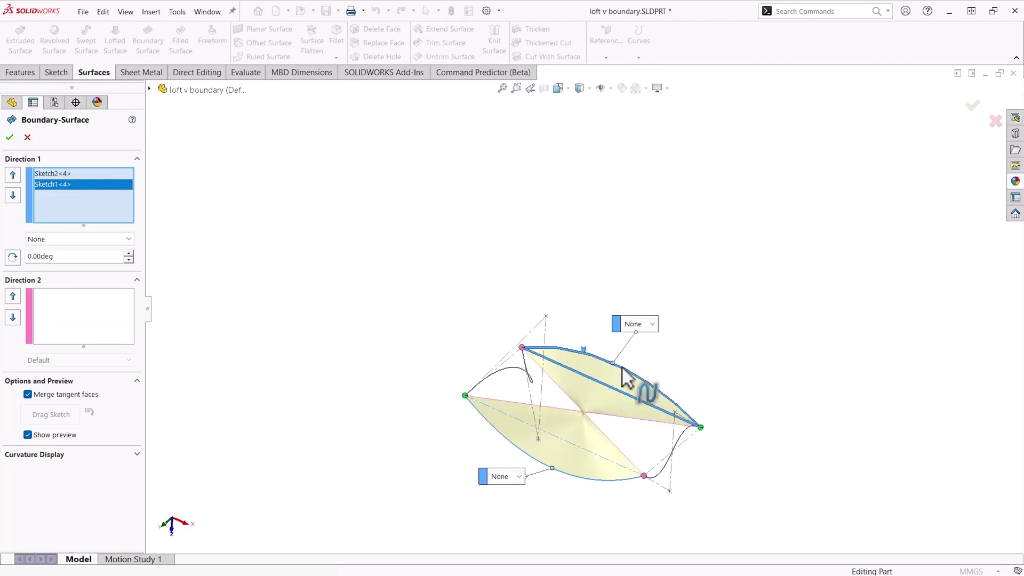
pyautogui.moveTo(701, 427); pyautogui.dragTo(541, 346)
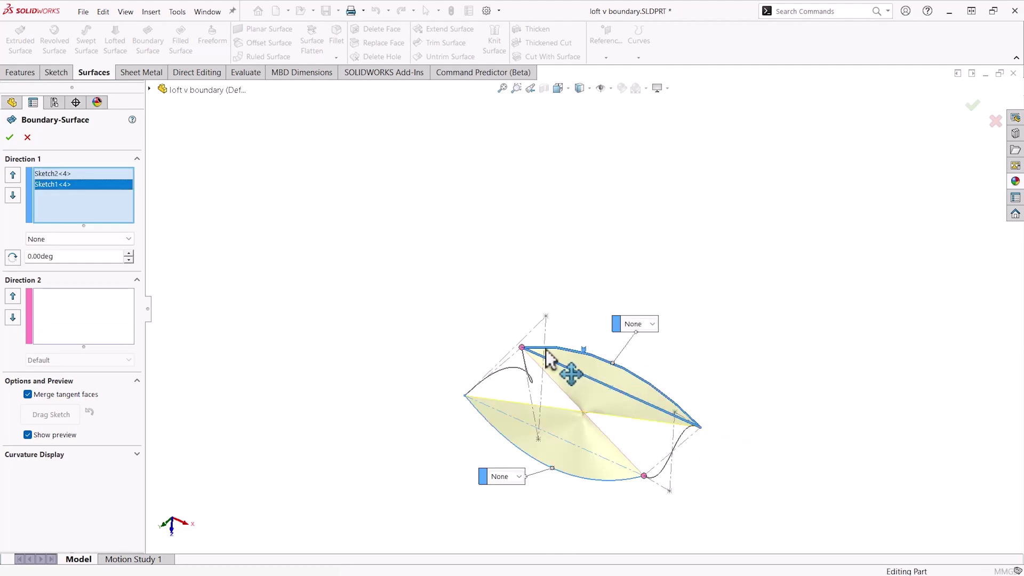
pyautogui.click(547, 359)
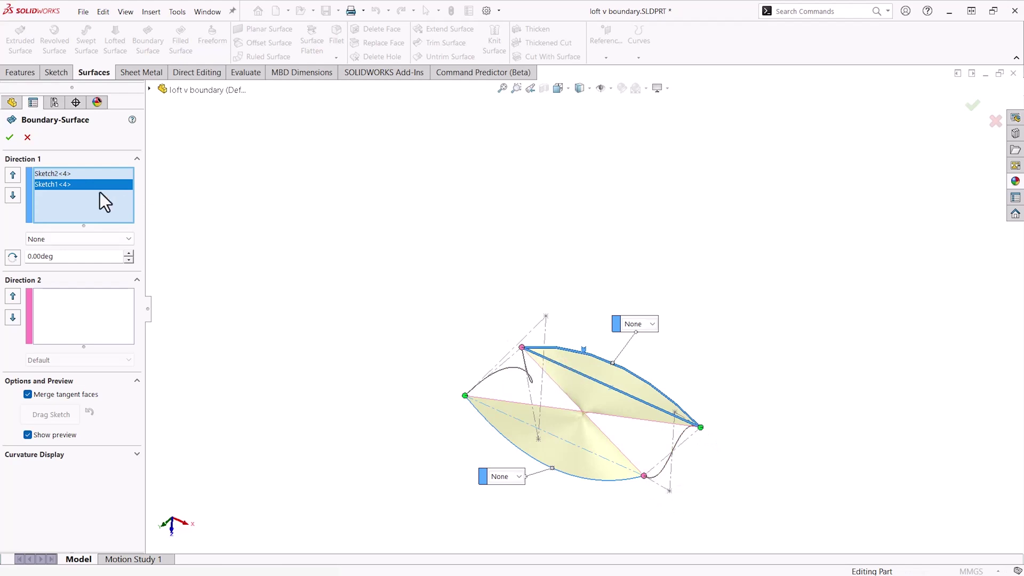
# - Clear and reselect Sketch2 and Sketch1 as the untwisted Direction 1 curves
pyautogui.press('Delete')
pyautogui.click(52, 174)
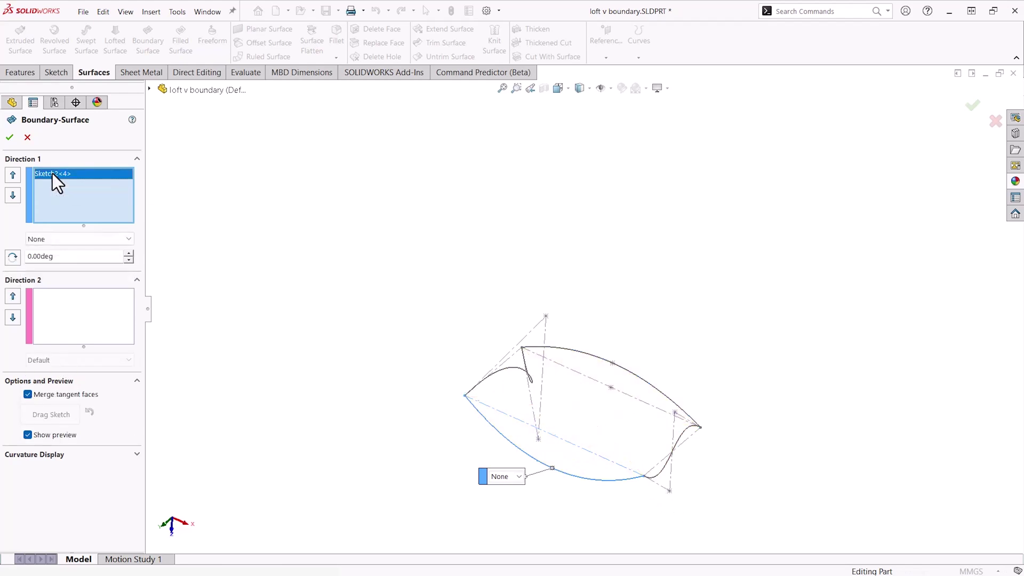
pyautogui.press('Delete')
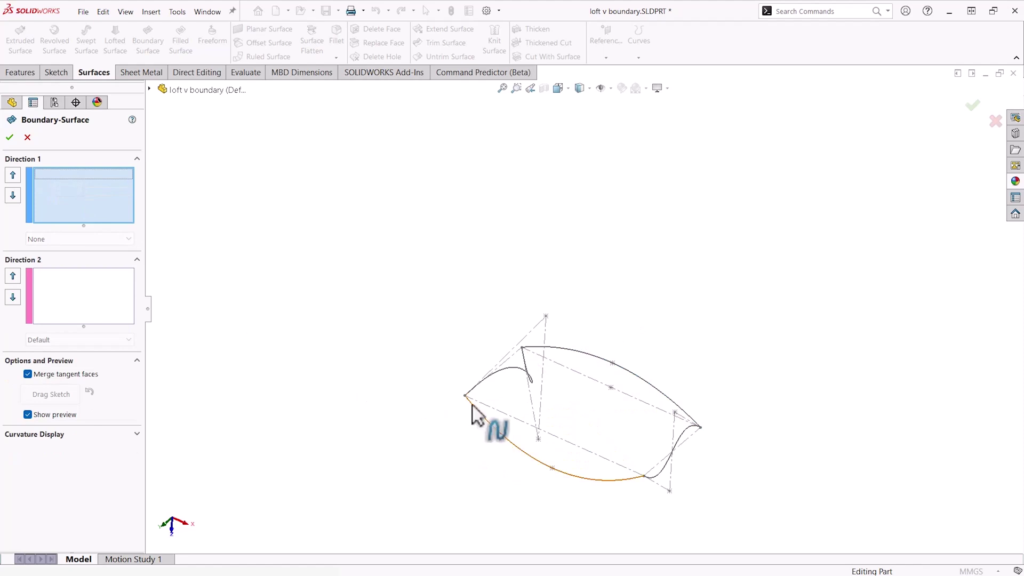
pyautogui.click(472, 407)
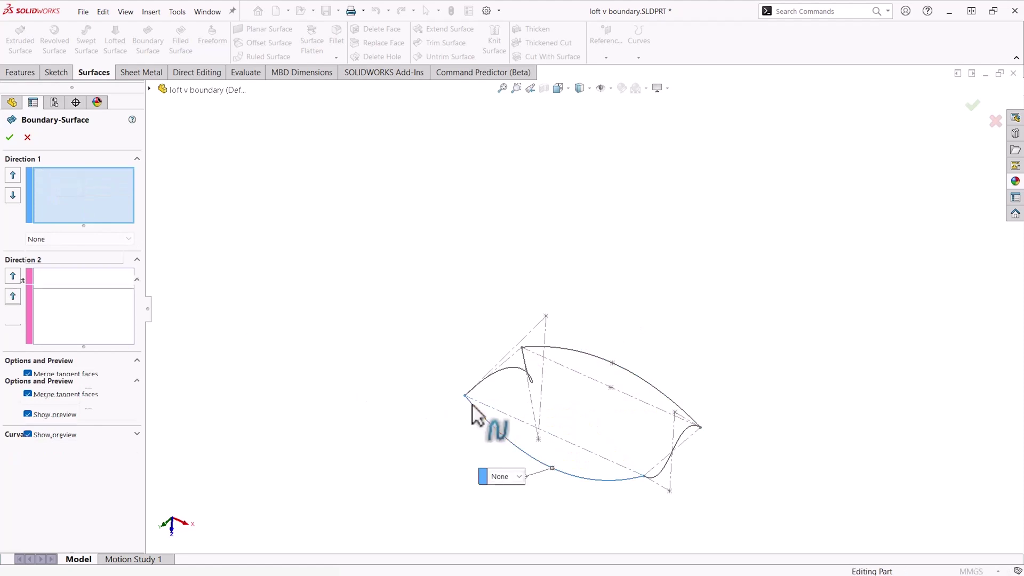
pyautogui.click(535, 348)
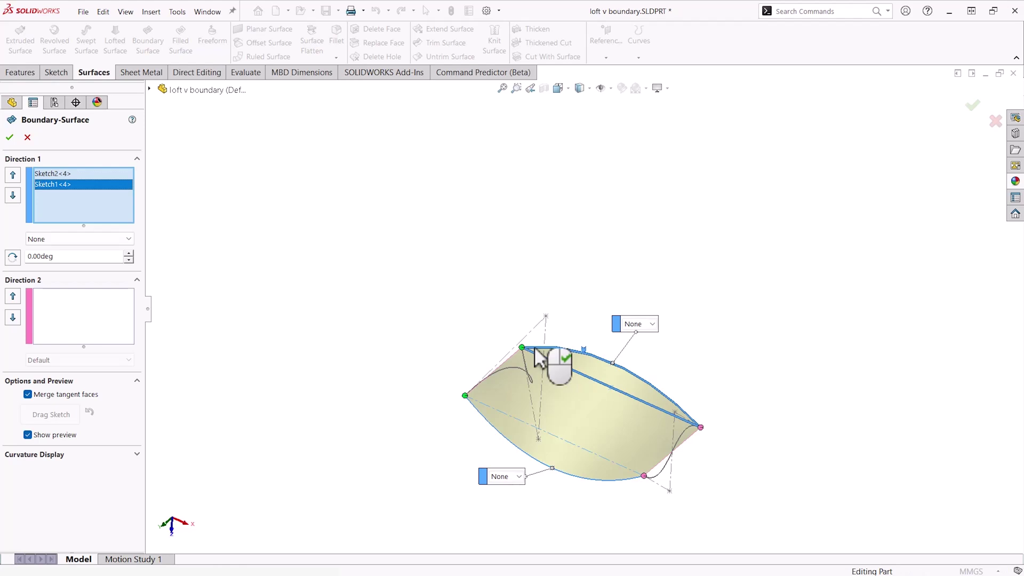
pyautogui.click(72, 300)
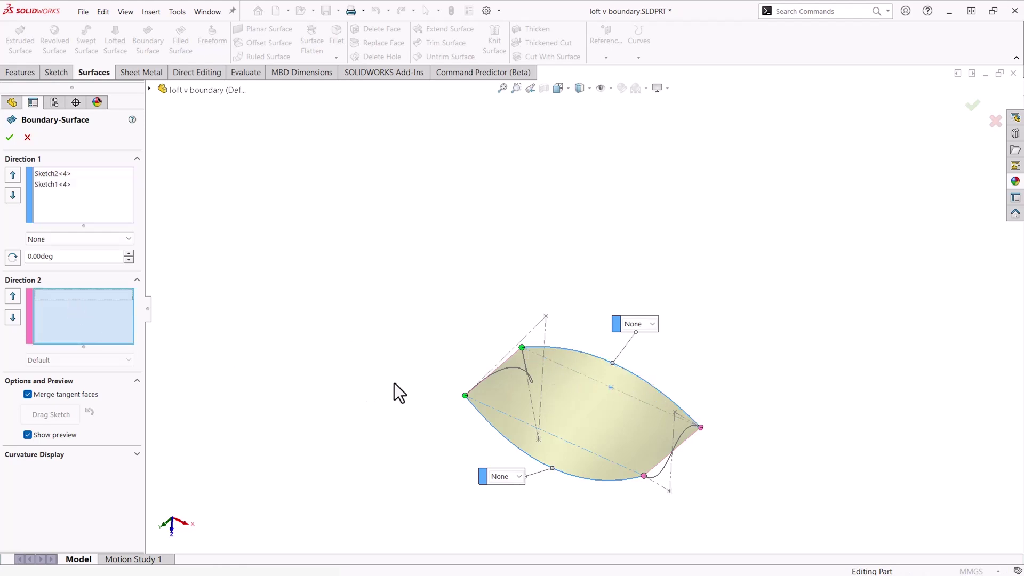
# - Add the left and right edge curves as two open loops in Direction 2
pyautogui.click(523, 353)
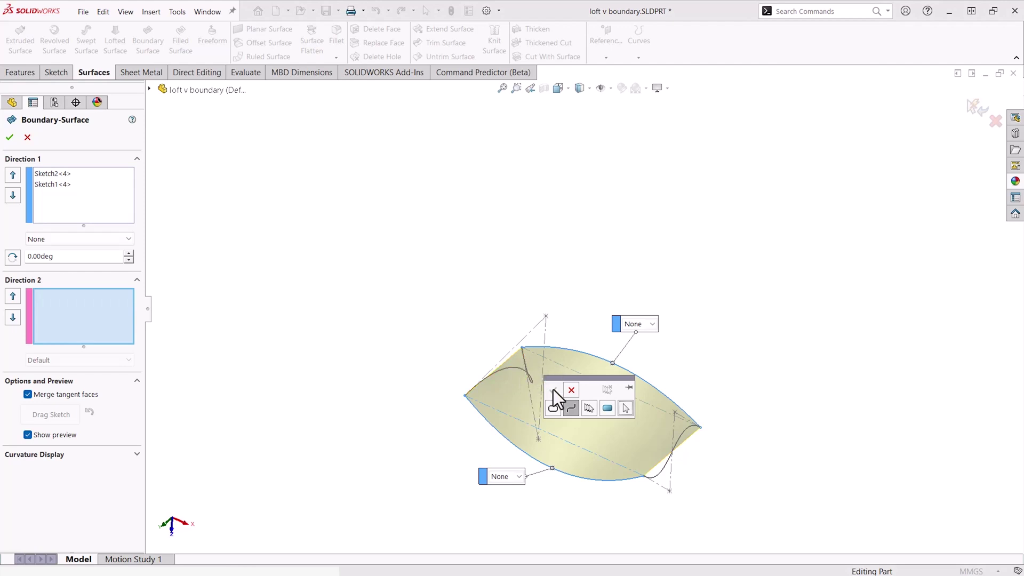
pyautogui.click(573, 409)
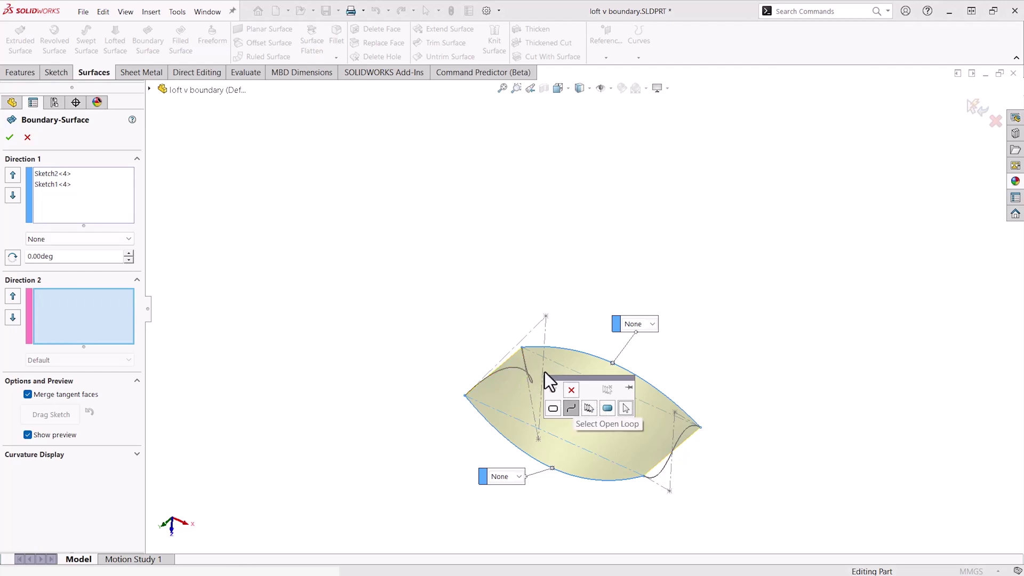
pyautogui.click(522, 351)
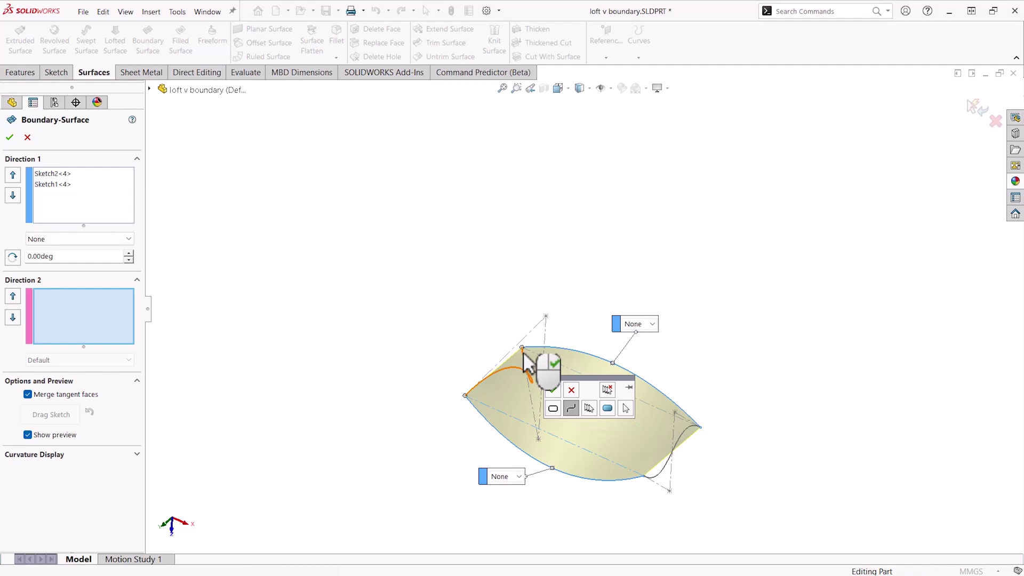
pyautogui.rightClick(524, 363)
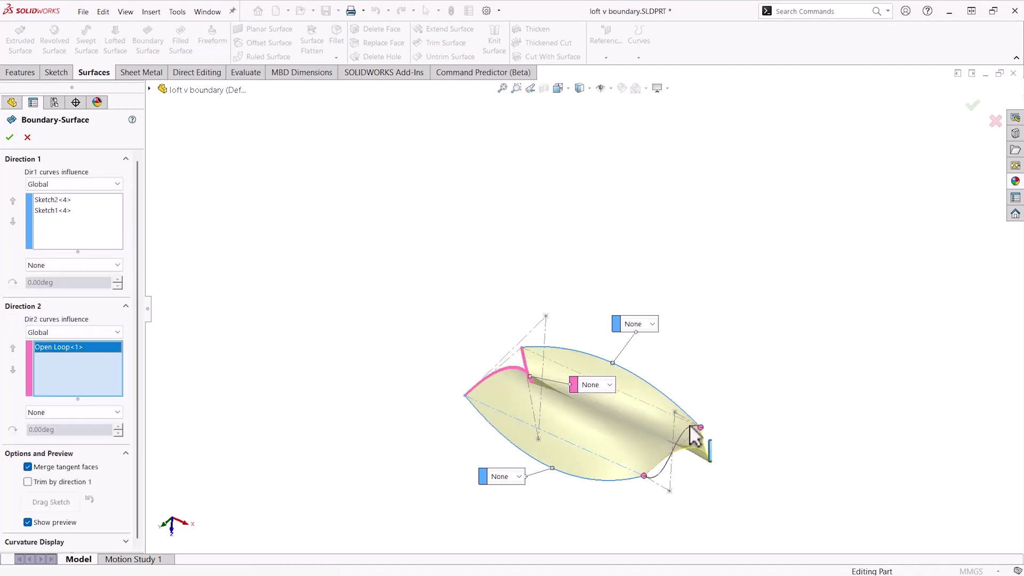
pyautogui.click(694, 438)
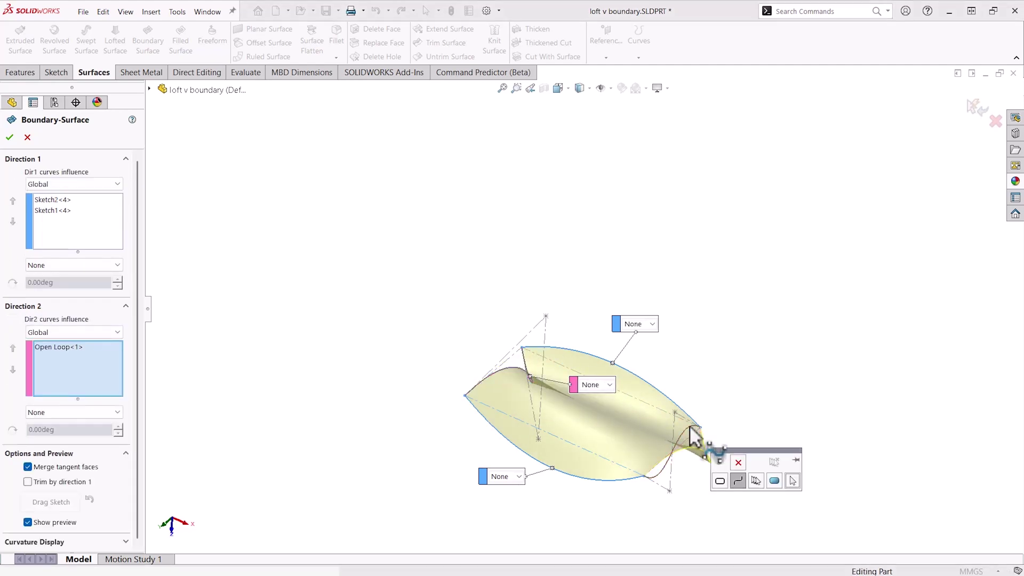
pyautogui.click(691, 426)
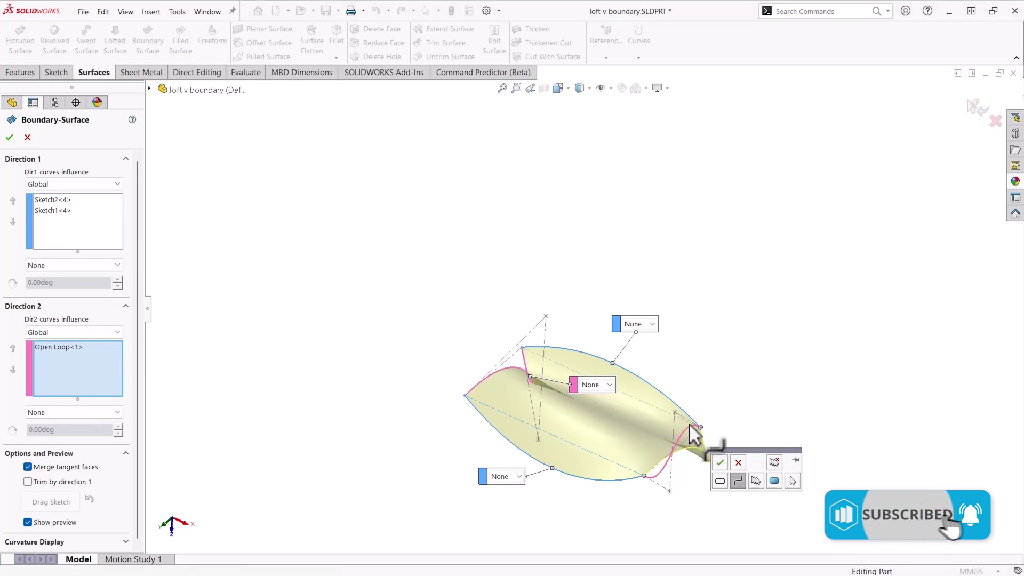
pyautogui.click(721, 460)
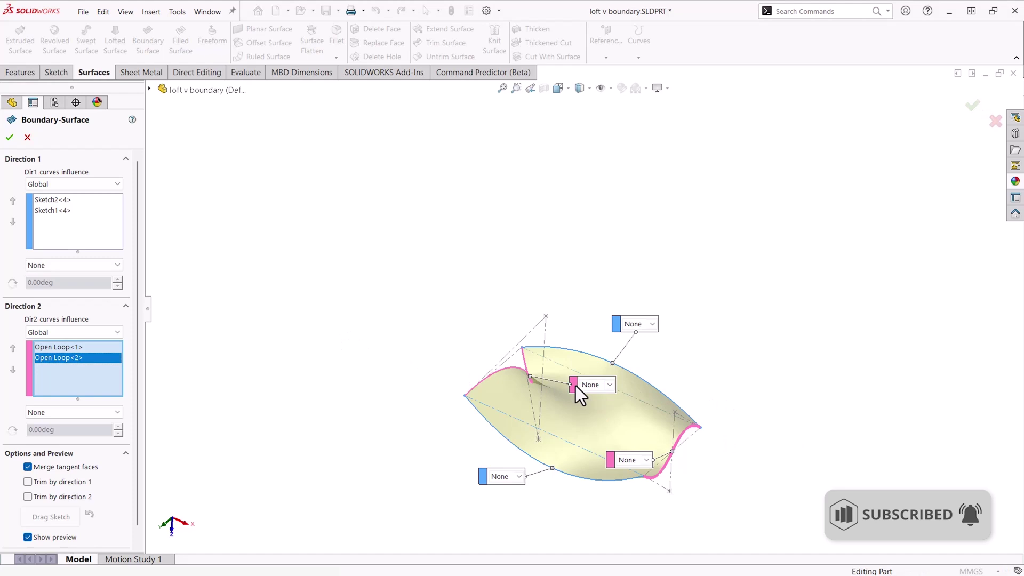
pyautogui.moveTo(572, 383); pyautogui.dragTo(338, 286)
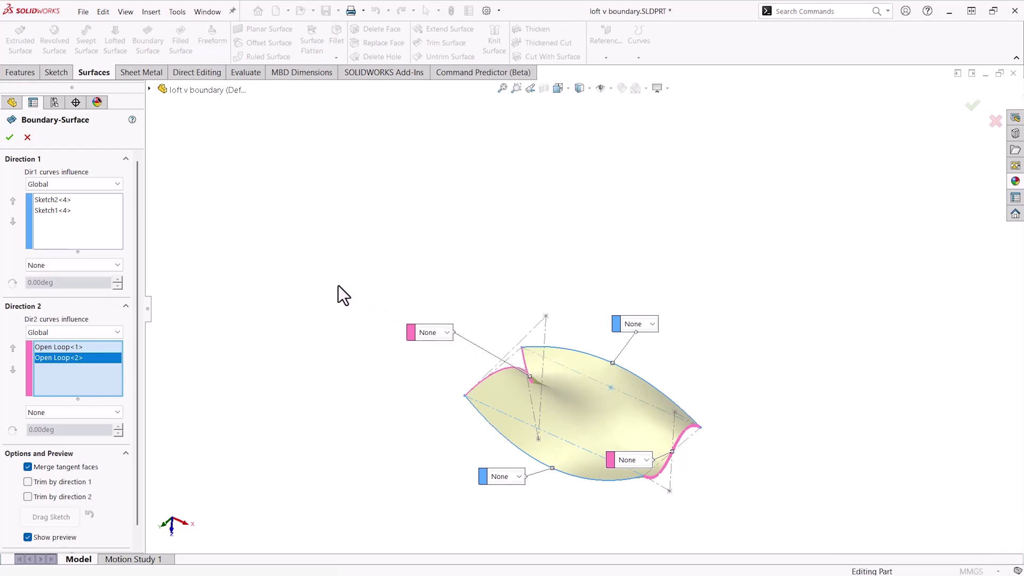
# - Set both Direction 2 loops to Curvature To Face
pyautogui.click(447, 333)
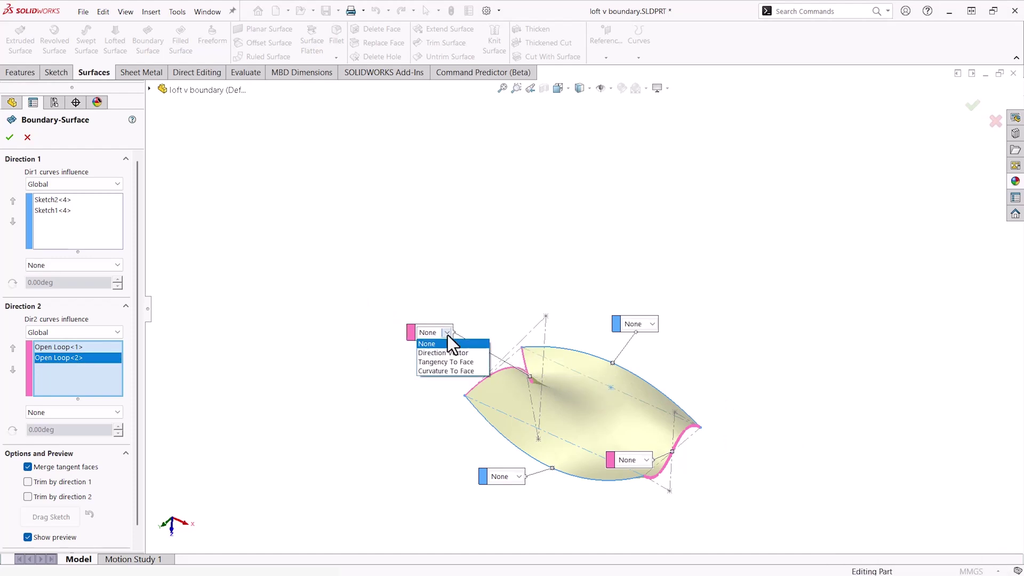
pyautogui.click(453, 372)
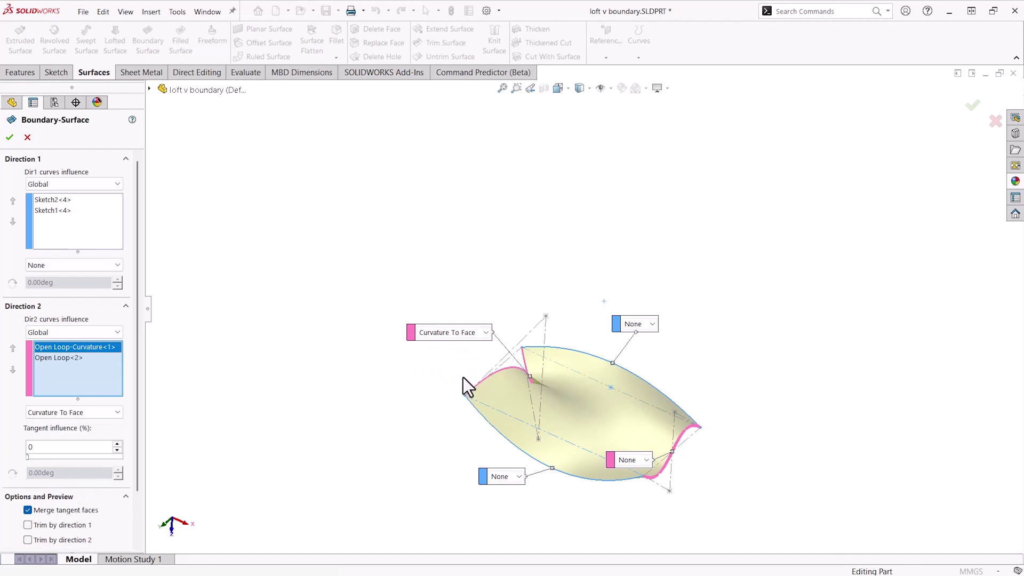
pyautogui.click(647, 461)
pyautogui.click(645, 506)
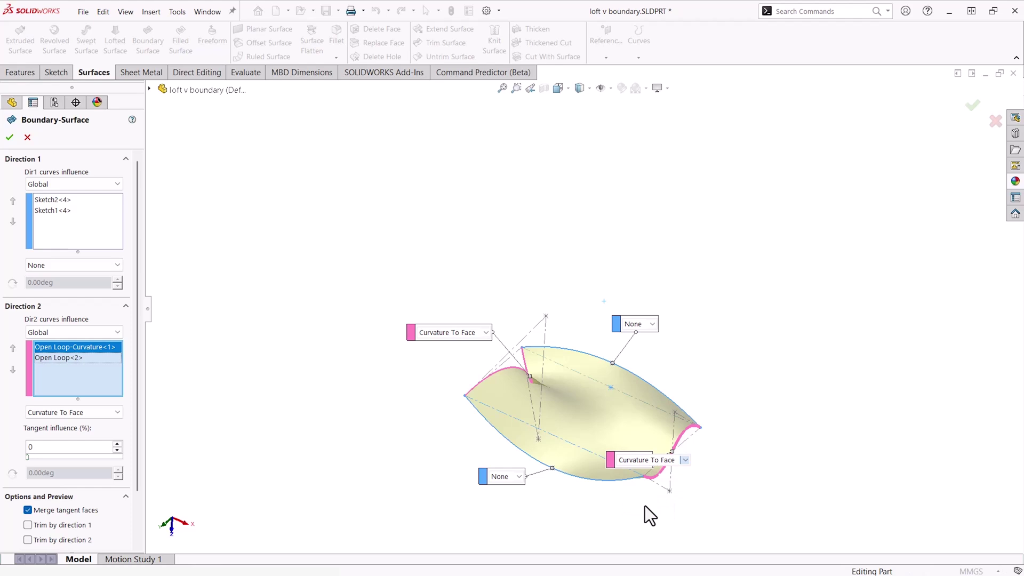
# - Set Direction 1 curves Sketch2 and Sketch1 to Curvature To Face
pyautogui.click(58, 201)
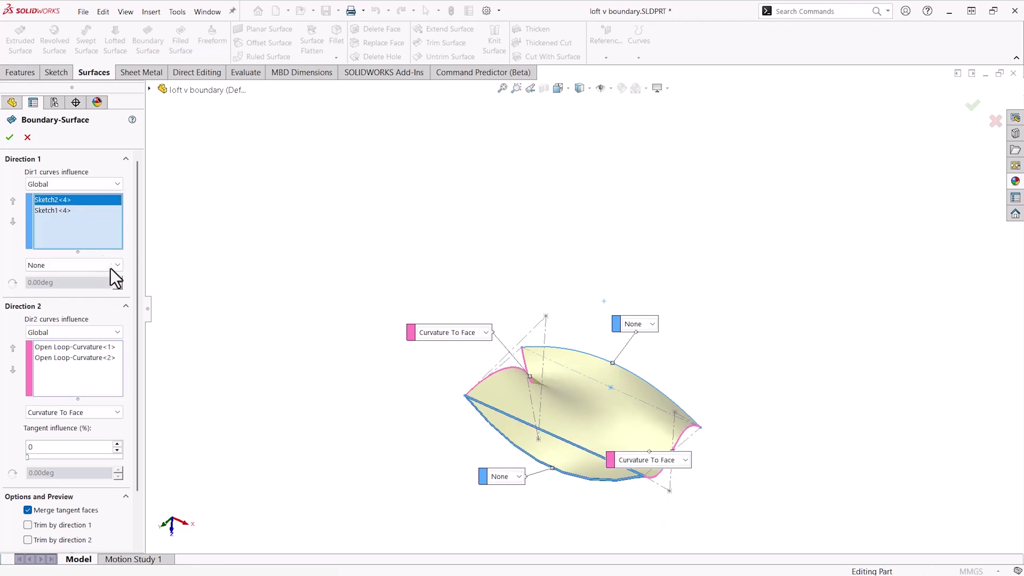
pyautogui.click(114, 266)
pyautogui.click(81, 313)
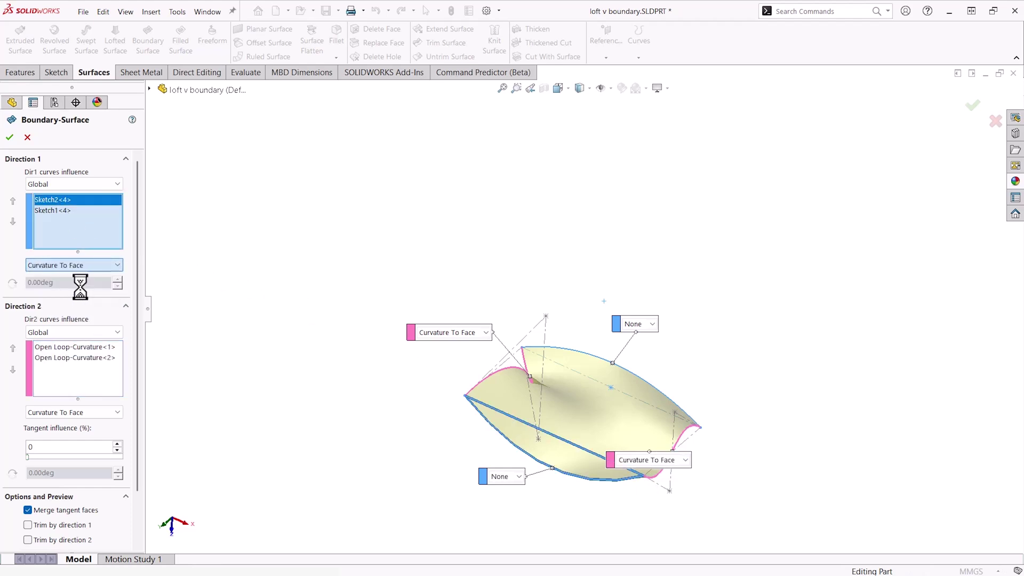
pyautogui.click(49, 210)
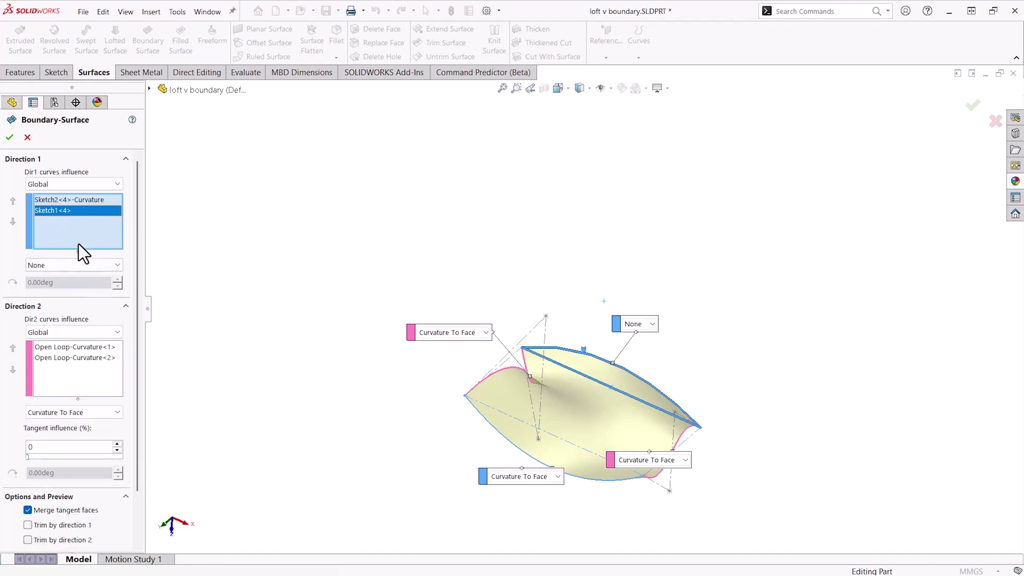
pyautogui.click(107, 267)
pyautogui.click(91, 315)
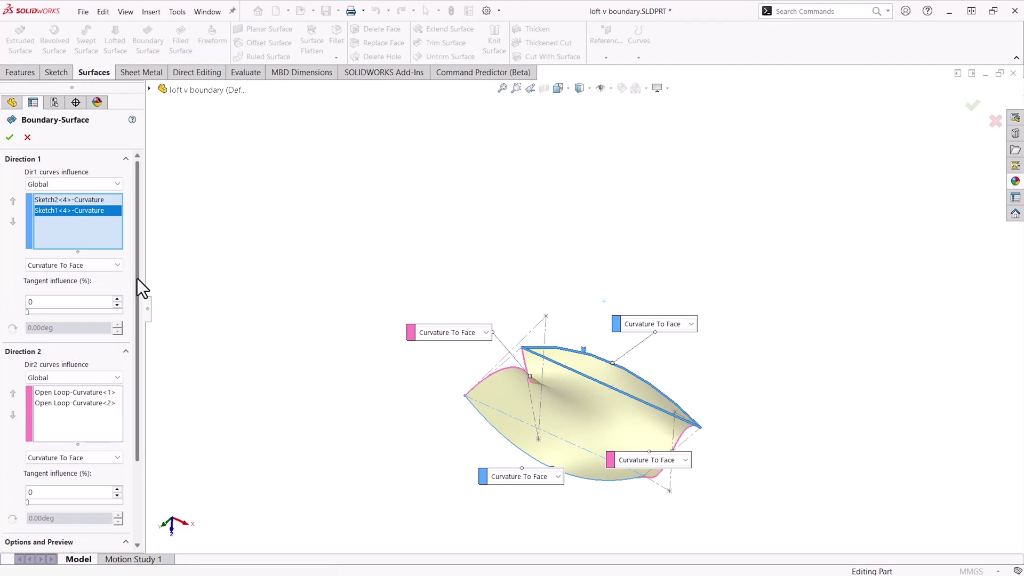
pyautogui.moveTo(138, 278); pyautogui.dragTo(134, 370)
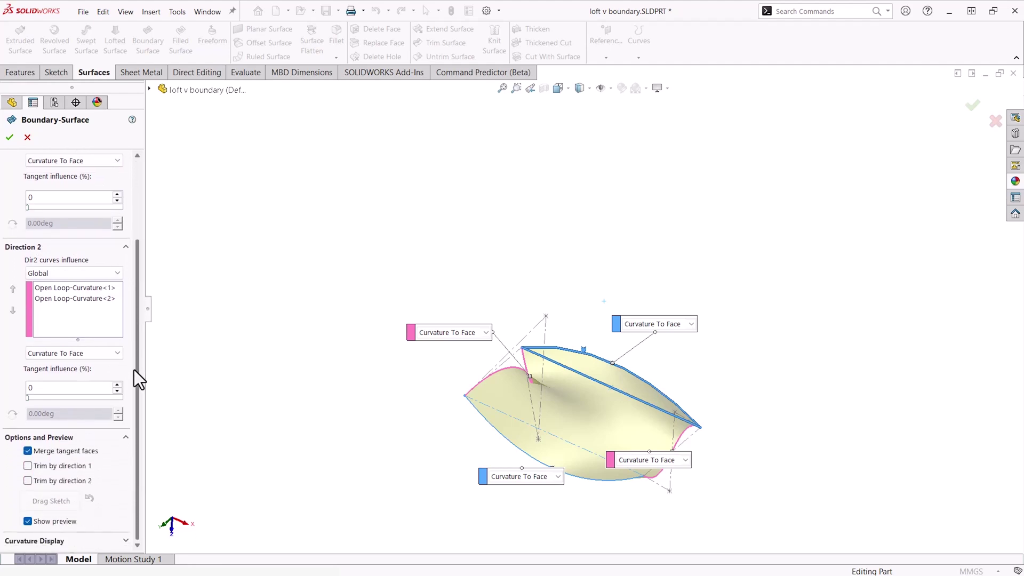
pyautogui.scroll(2, 128, 331)
pyautogui.scroll(3, 127, 300)
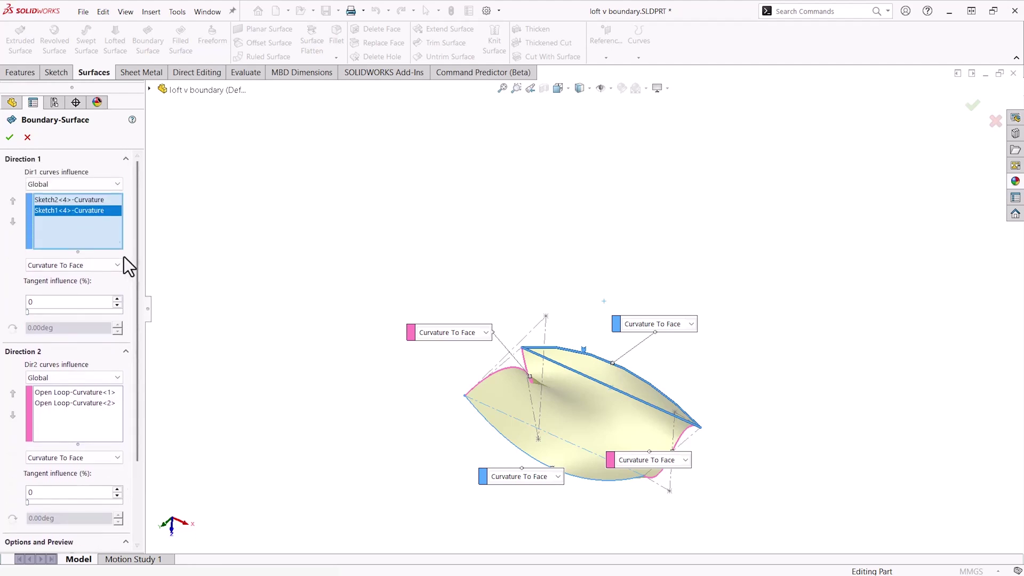
# - Accept Boundary-Surface2 and clear the selection
pyautogui.click(10, 139)
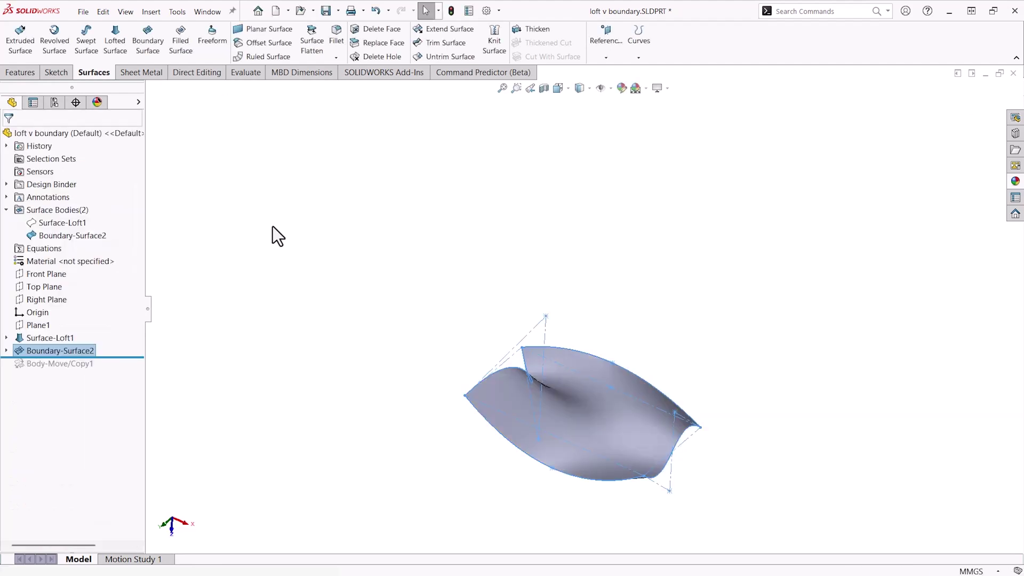
pyautogui.click(240, 320)
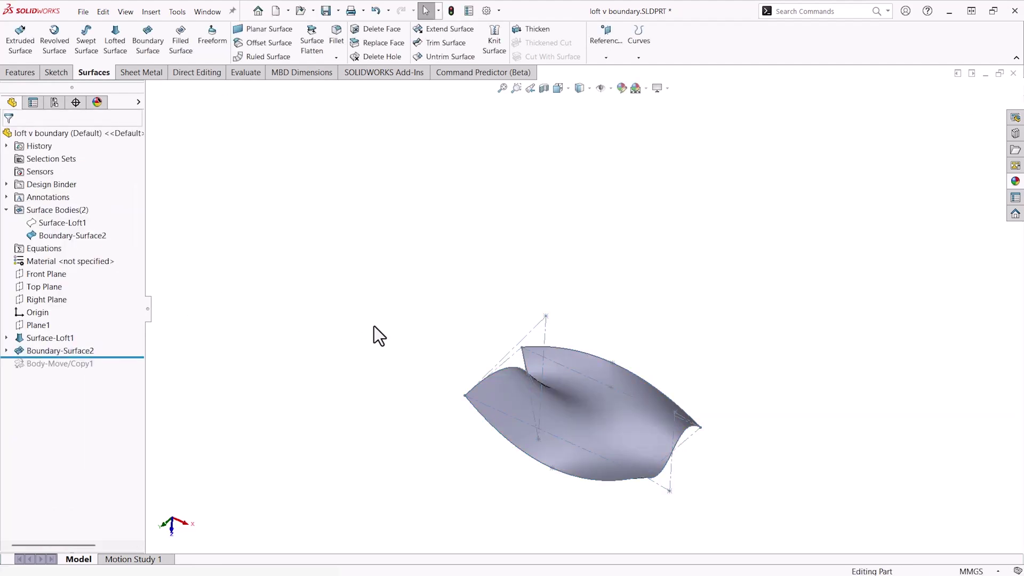
pyautogui.moveTo(373, 326); pyautogui.dragTo(362, 340, button='middle')
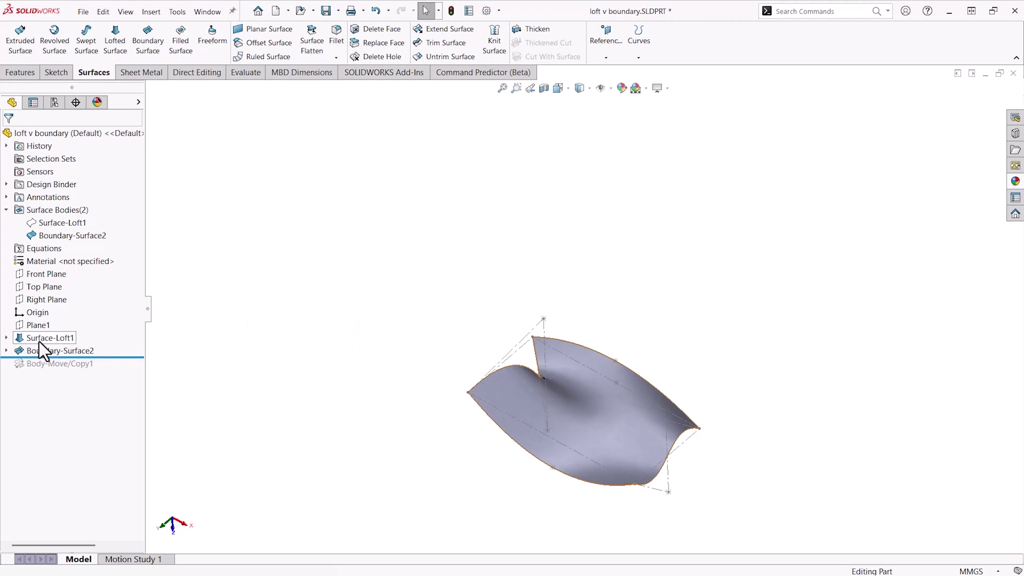
# - Hide all sketches and roll forward past Body-Move/Copy1 to show the copy
pyautogui.click(613, 92)
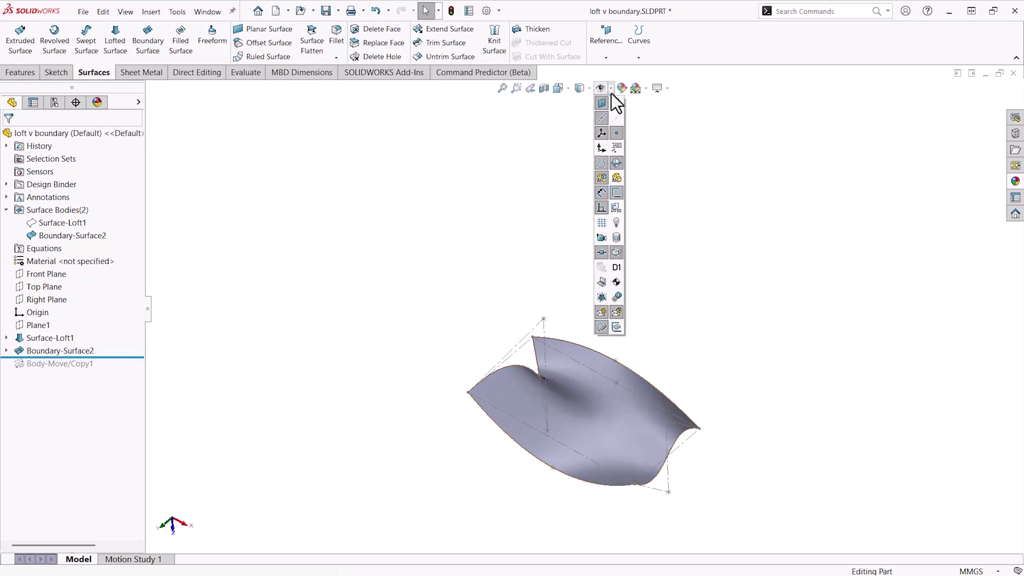
pyautogui.click(618, 193)
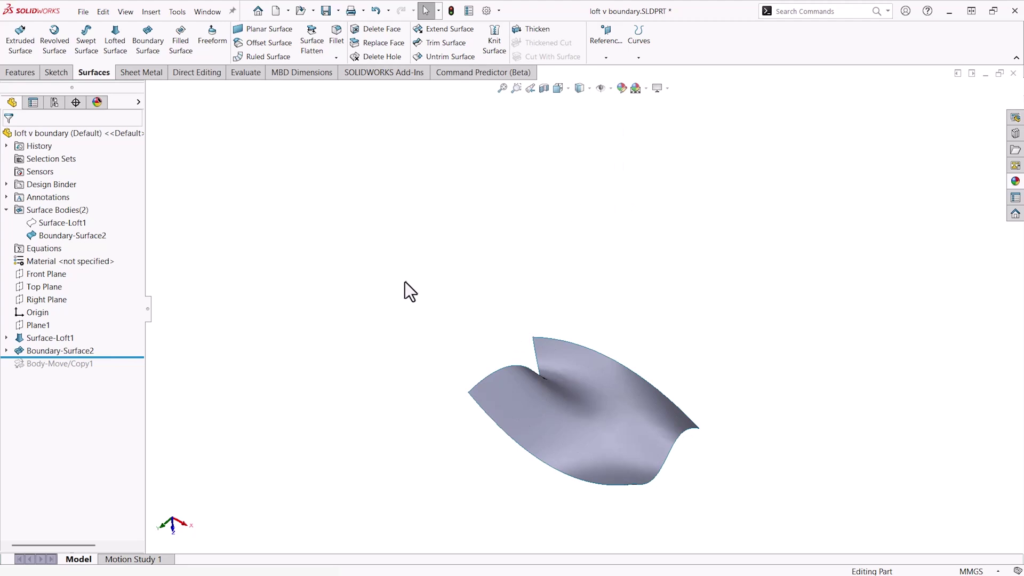
pyautogui.moveTo(116, 356); pyautogui.dragTo(117, 373)
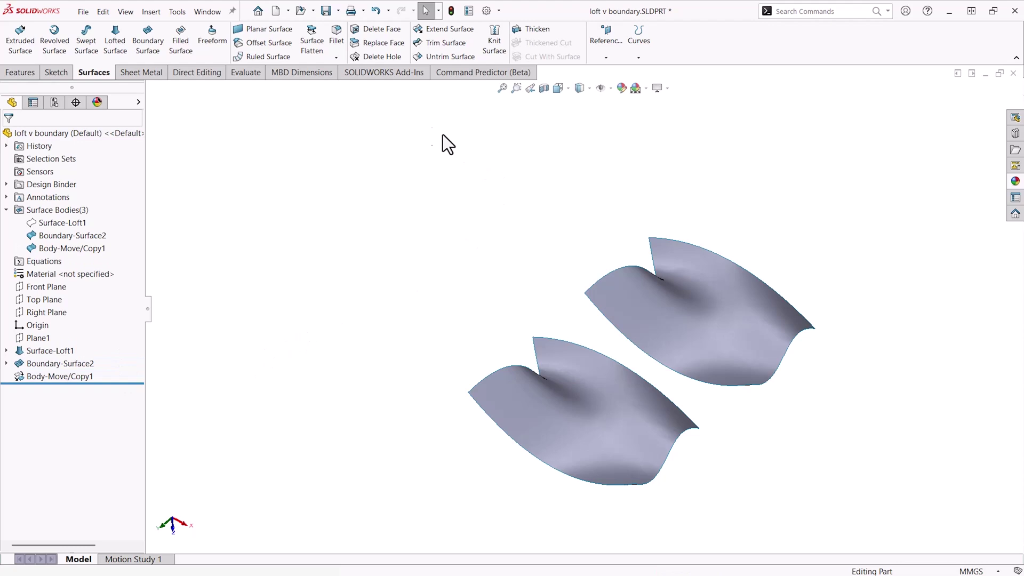
# - Turn on Curvature display from the Evaluate tab and switch to the Top view
pyautogui.click(247, 72)
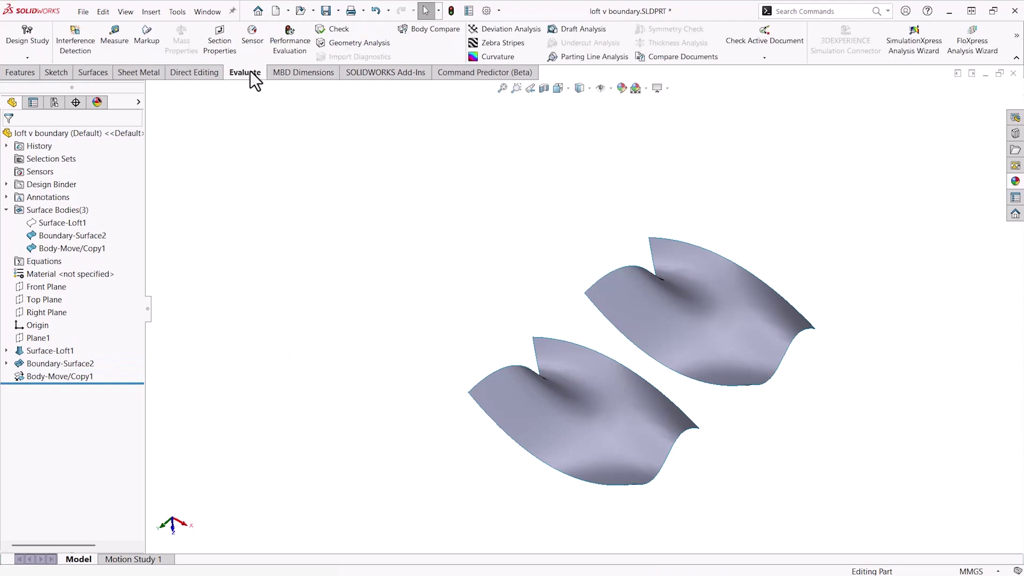
pyautogui.click(489, 58)
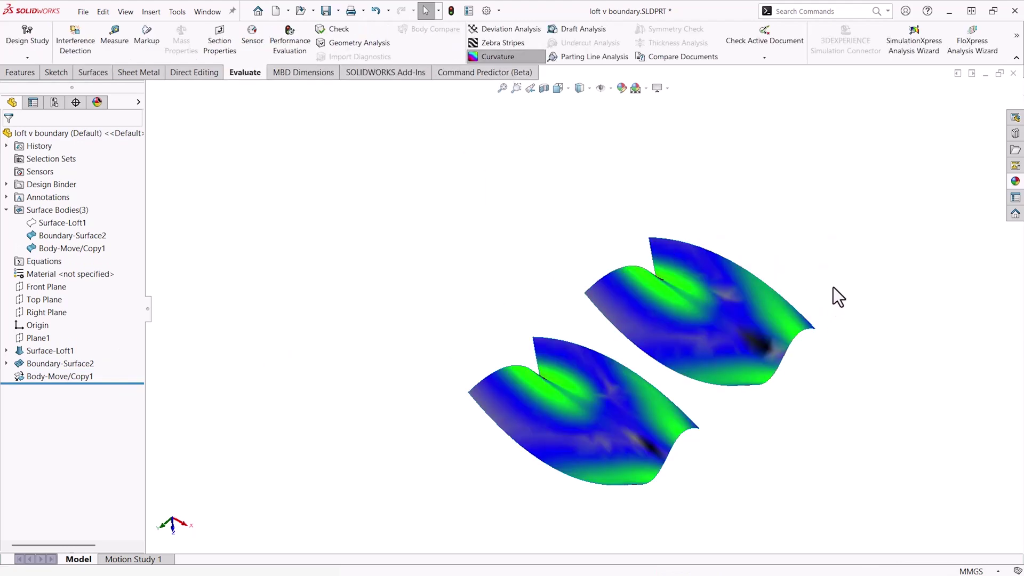
pyautogui.press('space')
pyautogui.click(438, 310)
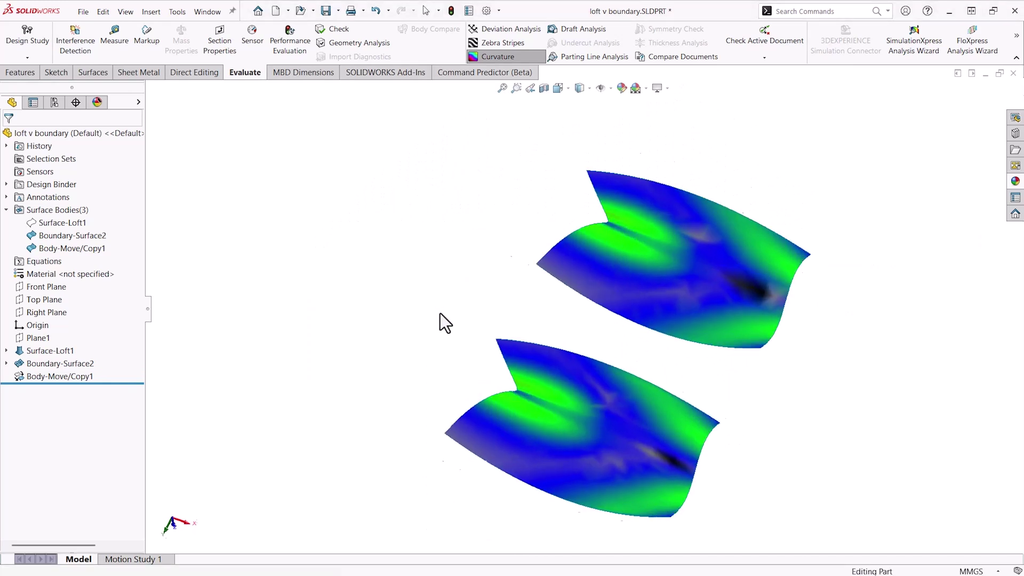